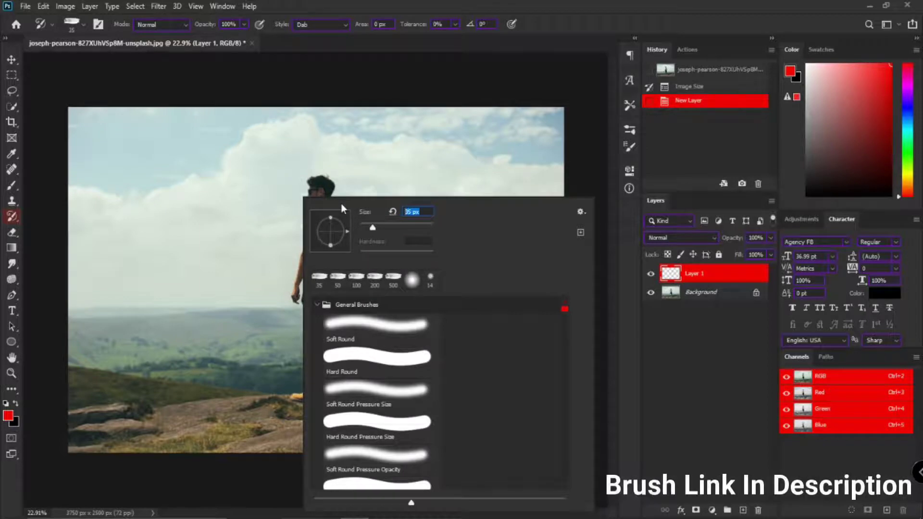
- Set the Art History Brush to 500 px and paint broad strokes over the whole image on Layer 1
type("500")
key("Return")
left_click(444, 157)
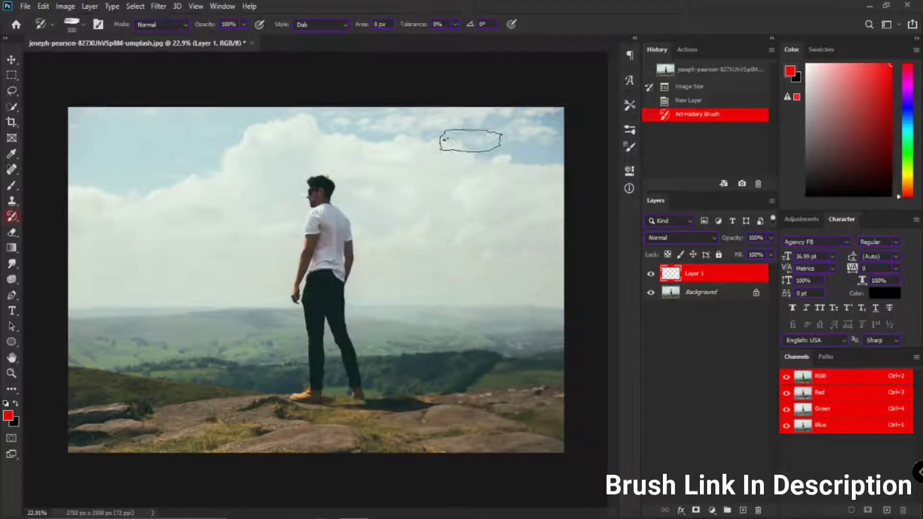
mouse_move(480, 135)
left_mouse_down()
mouse_move(514, 241)
mouse_move(548, 161)
mouse_move(454, 149)
mouse_move(364, 154)
mouse_move(312, 250)
mouse_move(321, 119)
mouse_move(73, 433)
mouse_move(500, 269)
mouse_move(361, 58)
mouse_move(413, 404)
mouse_move(154, 144)
mouse_move(96, 198)
mouse_move(319, 128)
mouse_move(480, 140)
mouse_move(448, 171)
mouse_move(381, 120)
mouse_move(111, 173)
mouse_move(155, 157)
left_mouse_up()
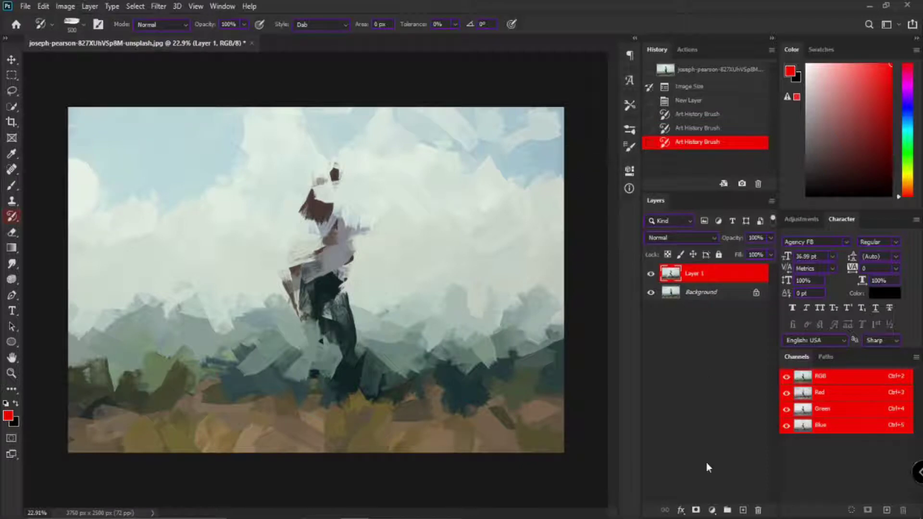
- Add a new layer and repaint the whole image on it, including the man, with a 200 px Art History Brush
left_click(744, 509)
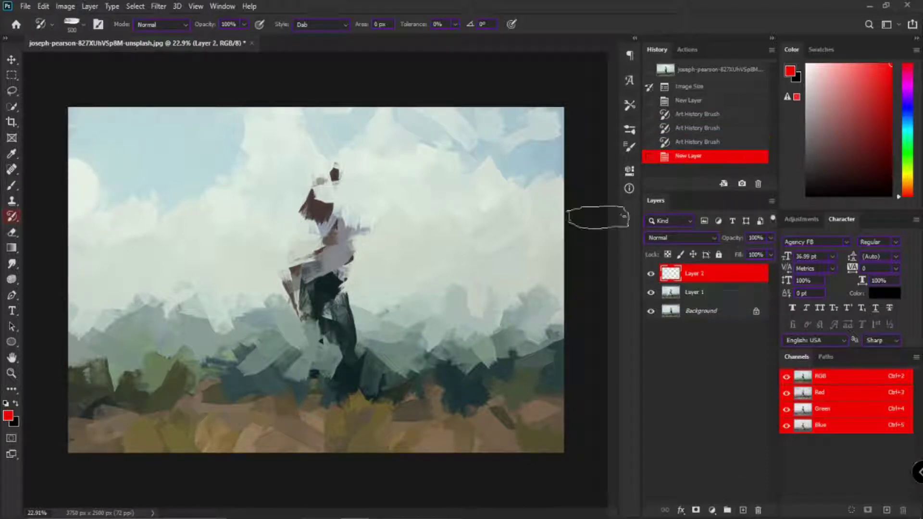
right_click(403, 239)
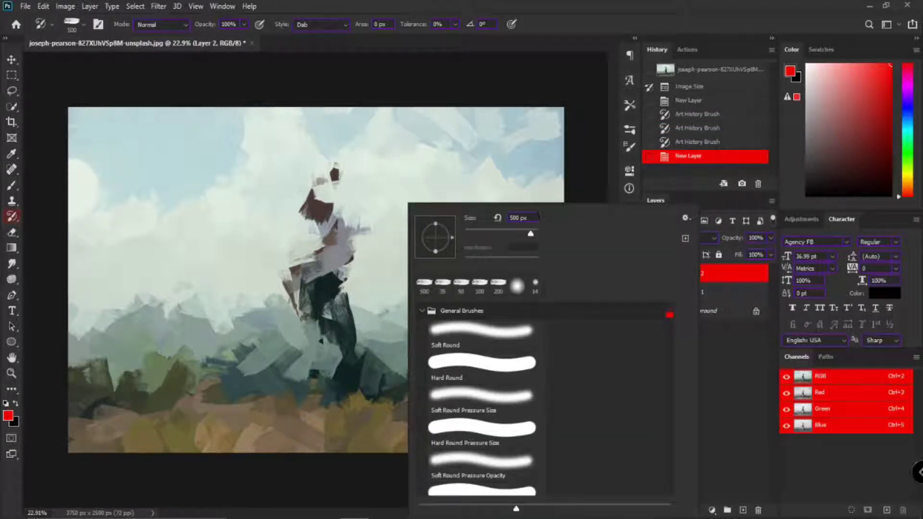
type("200")
key("Return")
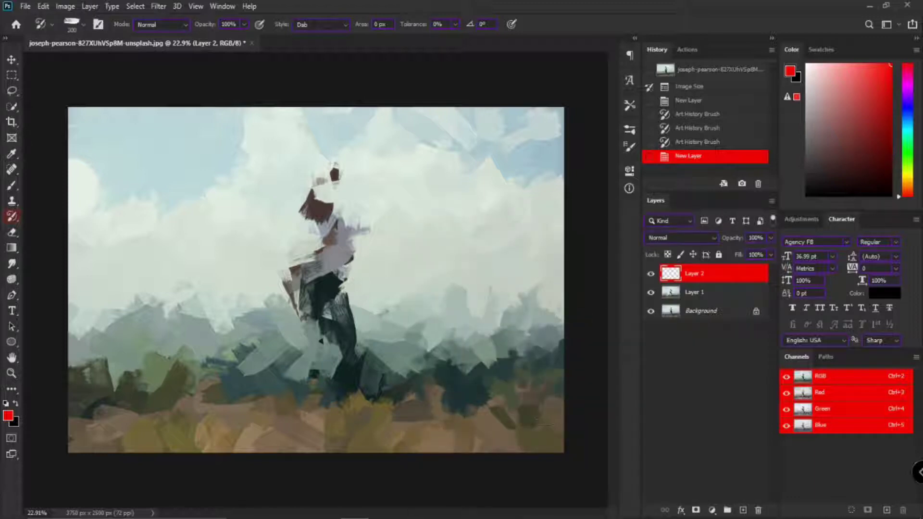
mouse_move(462, 381)
left_mouse_down()
mouse_move(192, 433)
mouse_move(105, 375)
mouse_move(530, 354)
mouse_move(517, 243)
mouse_move(529, 149)
mouse_move(85, 181)
mouse_move(194, 163)
mouse_move(317, 231)
mouse_move(336, 178)
mouse_move(356, 178)
left_mouse_up()
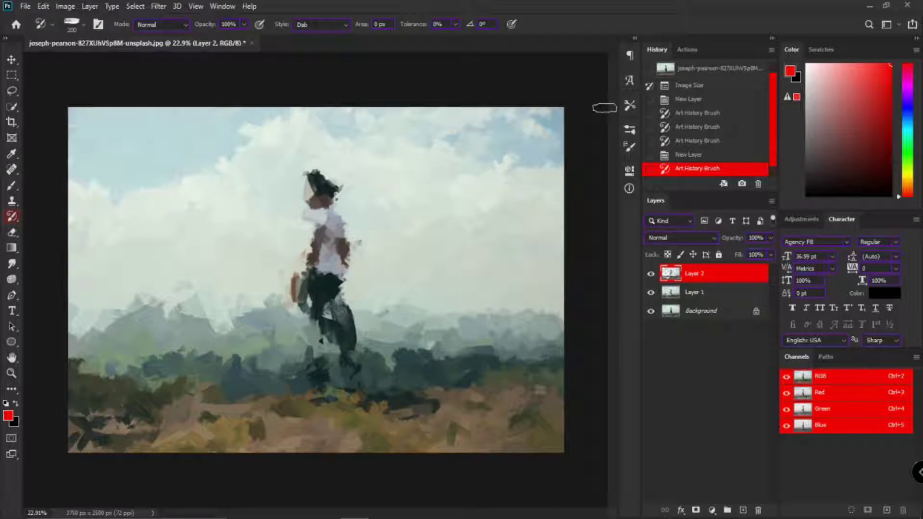
mouse_move(221, 312)
left_mouse_down()
mouse_move(231, 358)
mouse_move(358, 329)
mouse_move(356, 377)
left_mouse_up()
scroll(343, 231, "up", 3)
left_click_drag(291, 146, 322, 154)
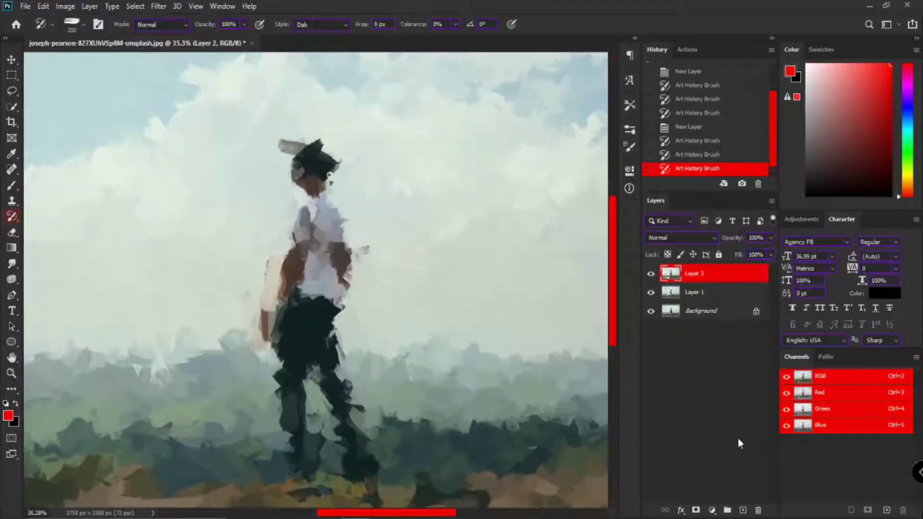
- Add another layer and repaint the man's head, shirt and arms on it with a 100 px Art History Brush
left_click(740, 510)
right_click(315, 175)
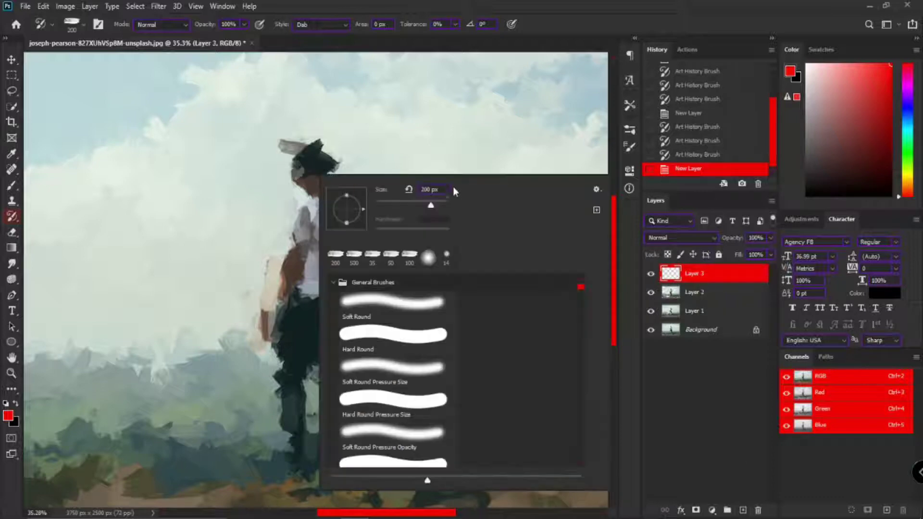
type("100")
key("Return")
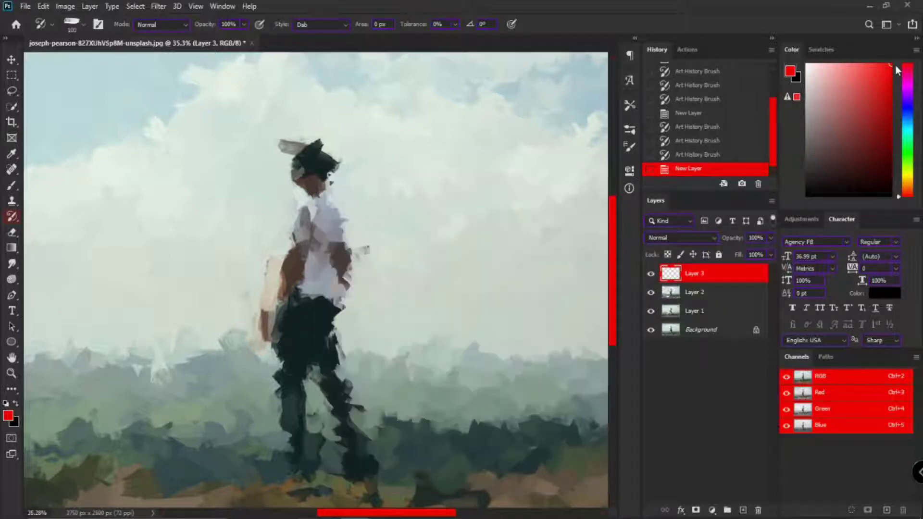
mouse_move(309, 148)
left_mouse_down()
mouse_move(299, 239)
mouse_move(231, 324)
mouse_move(277, 253)
mouse_move(294, 156)
left_mouse_up()
scroll(300, 101, "up", 3)
left_click_drag(291, 192, 348, 249)
left_click_drag(377, 288, 389, 413)
left_click_drag(408, 433, 414, 219)
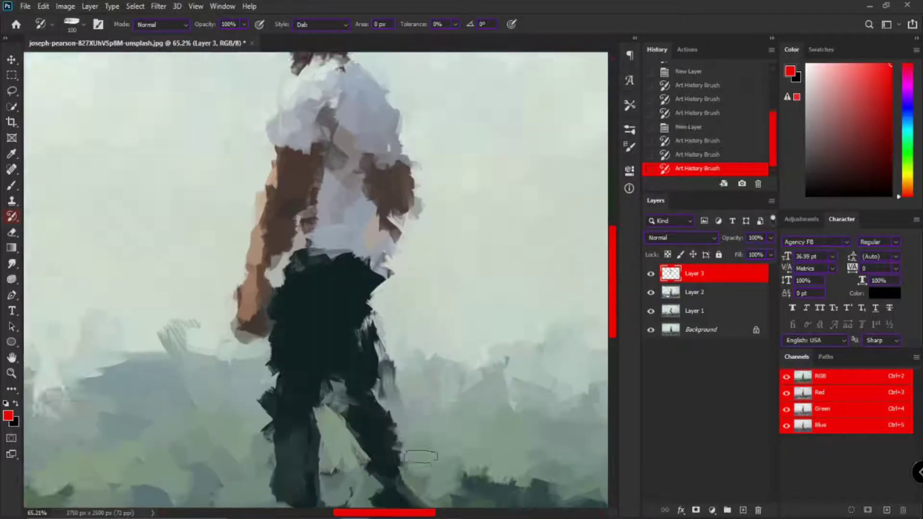
- Refine the man's trousers, face, hair, hand and the surrounding background with 100 px strokes
left_click_drag(418, 455, 363, 309)
left_click_drag(308, 288, 373, 452)
mouse_move(355, 394)
left_mouse_down()
mouse_move(259, 365)
mouse_move(215, 381)
mouse_move(192, 144)
left_mouse_up()
mouse_move(192, 135)
left_mouse_down()
mouse_move(176, 262)
mouse_move(209, 106)
left_mouse_up()
mouse_move(167, 243)
left_mouse_down()
mouse_move(158, 375)
mouse_move(167, 88)
mouse_move(185, 259)
mouse_move(158, 423)
left_mouse_up()
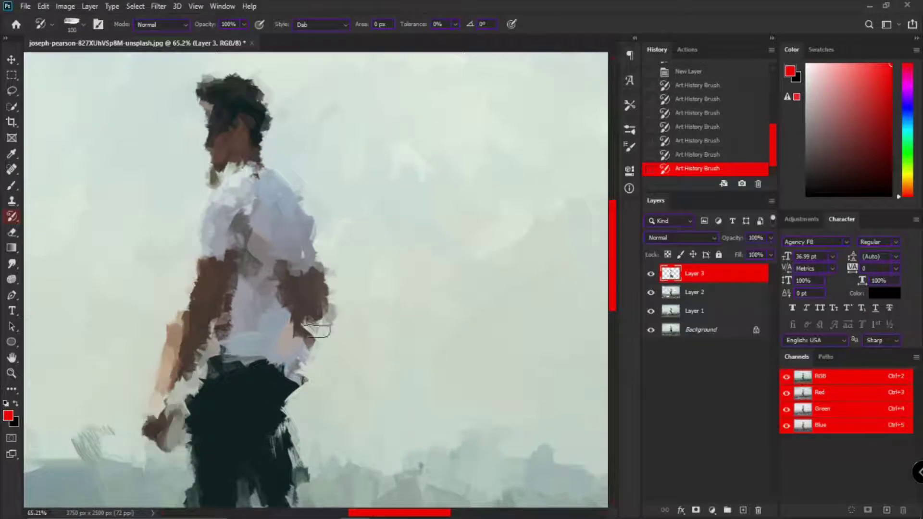
left_click_drag(128, 381, 371, 298)
left_click_drag(284, 370, 178, 399)
left_click_drag(92, 353, 356, 327)
left_click_drag(168, 308, 445, 308)
- Repaint the dark tree line, the rocky foreground and the man's shoes with 100 px strokes
scroll(447, 294, "down", 2)
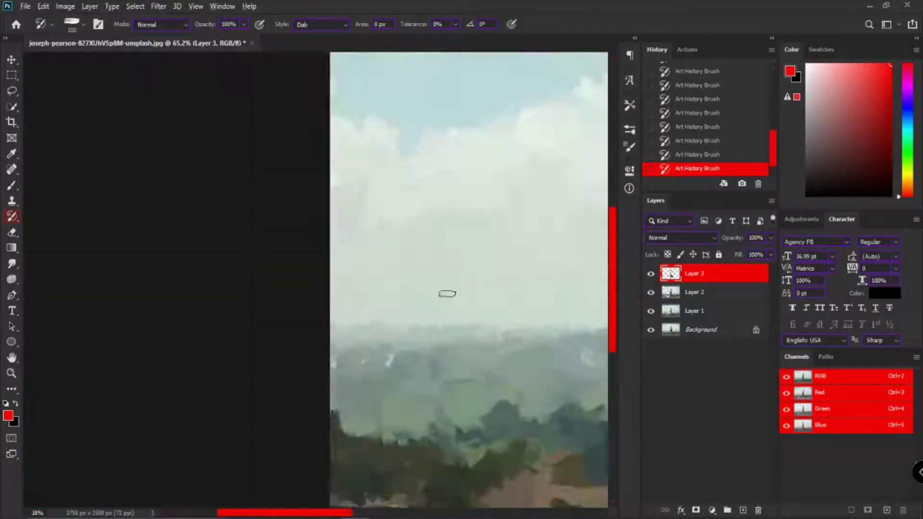
mouse_move(385, 455)
left_mouse_down()
mouse_move(108, 246)
mouse_move(495, 233)
mouse_move(144, 380)
mouse_move(462, 397)
mouse_move(77, 339)
mouse_move(539, 356)
mouse_move(476, 392)
left_mouse_up()
left_click_drag(553, 332, 113, 356)
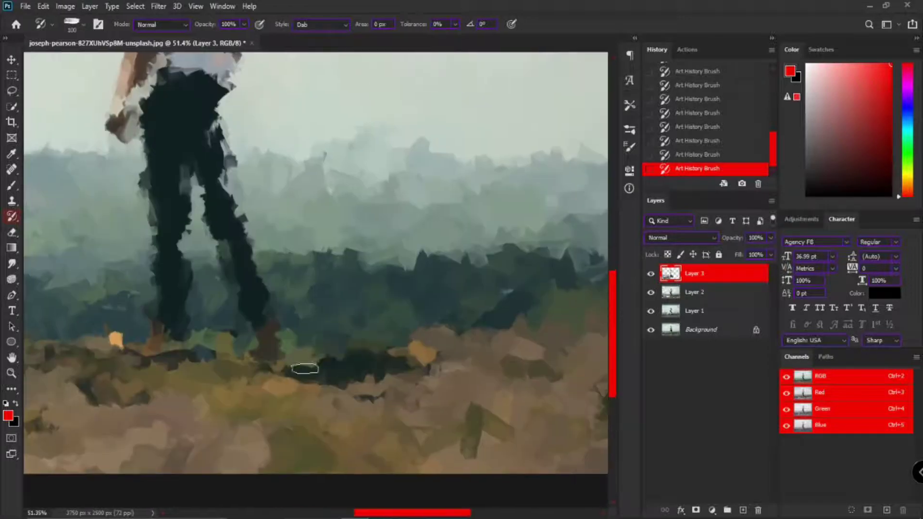
left_click_drag(304, 371, 153, 337)
left_click_drag(413, 356, 169, 326)
mouse_move(384, 350)
left_mouse_down()
mouse_move(202, 250)
mouse_move(250, 144)
mouse_move(120, 106)
left_mouse_up()
- Add finer 100 px strokes to the clouds and blue sky along the image's upper edge
key("ctrl+0")
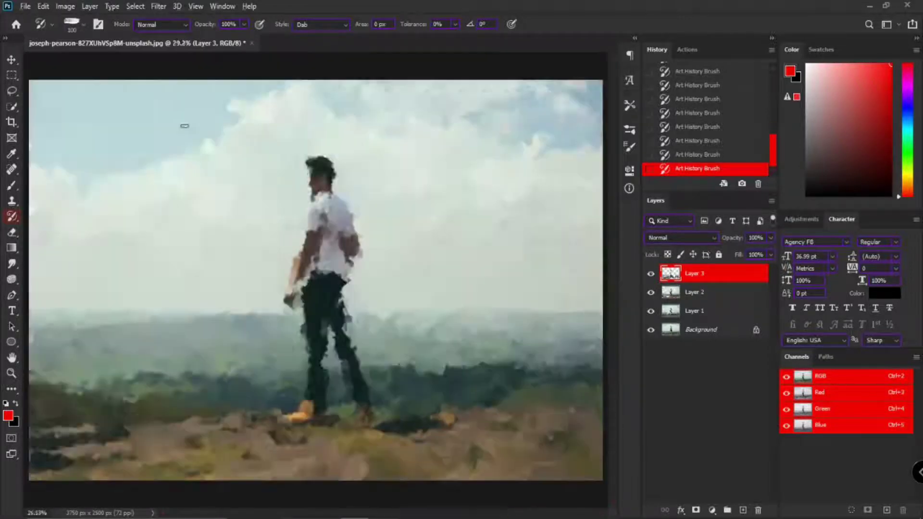
scroll(228, 109, "up", 1)
left_click_drag(291, 108, 582, 103)
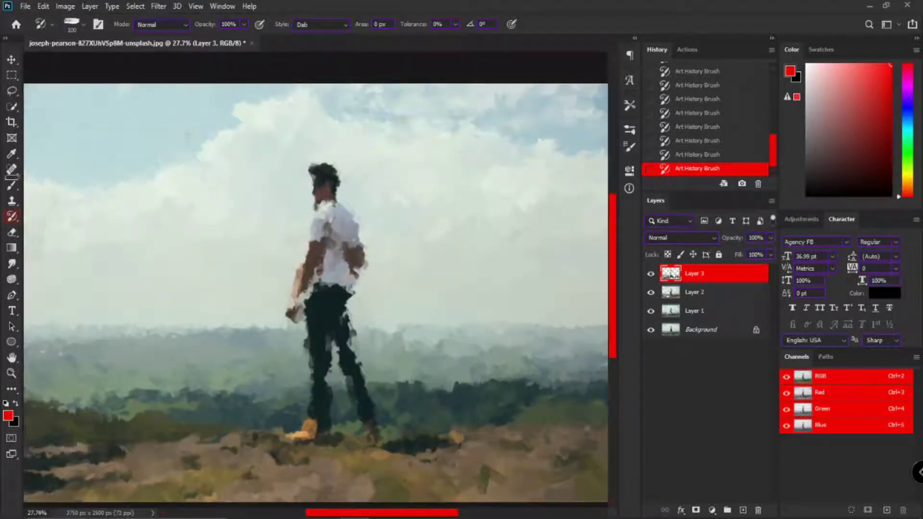
scroll(206, 172, "down", 1)
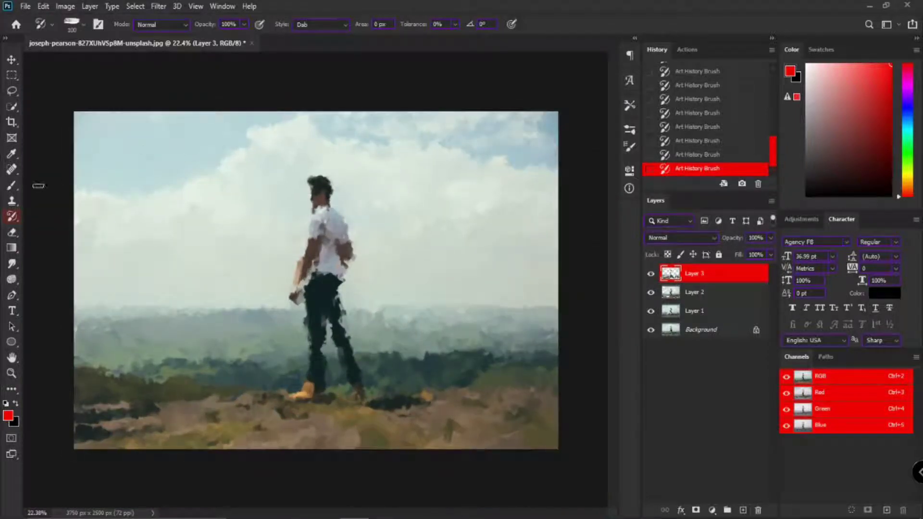
- Add a new layer and repaint the man's face and hair on it with a 50 px Art History Brush
scroll(366, 168, "up", 3)
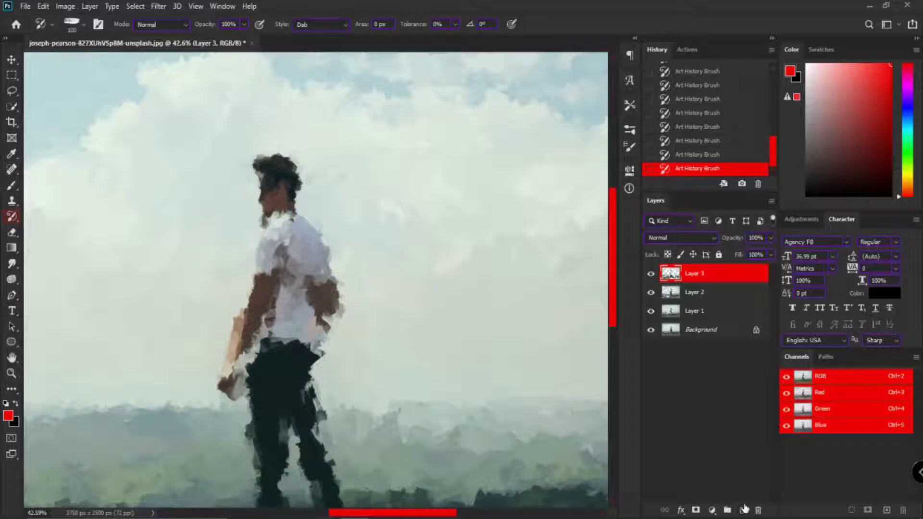
left_click(743, 510)
right_click(371, 236)
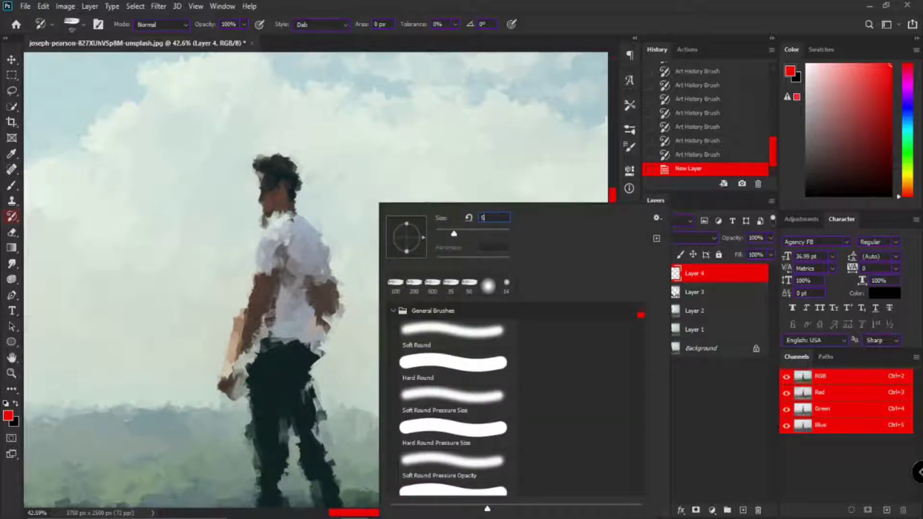
type("5")
key("Return")
scroll(274, 144, "up", 5)
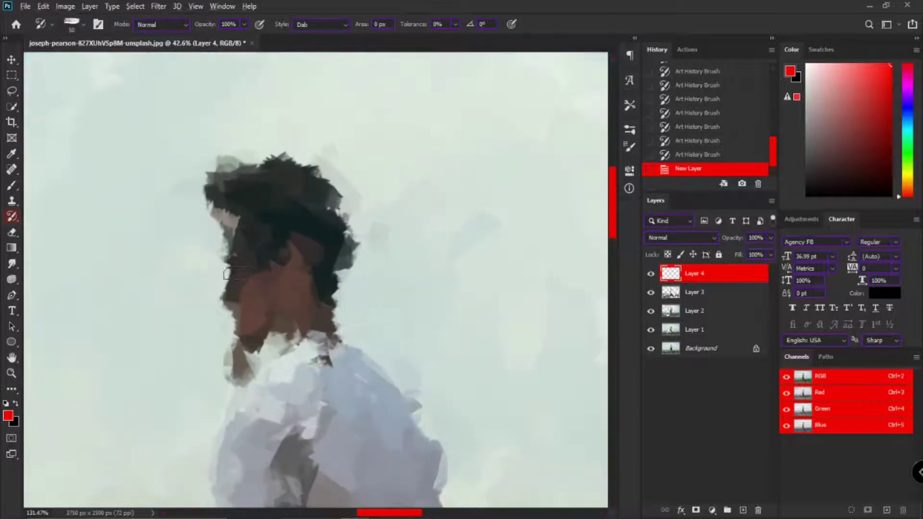
mouse_move(215, 292)
left_mouse_down()
mouse_move(229, 252)
mouse_move(228, 276)
mouse_move(235, 272)
mouse_move(214, 361)
left_mouse_up()
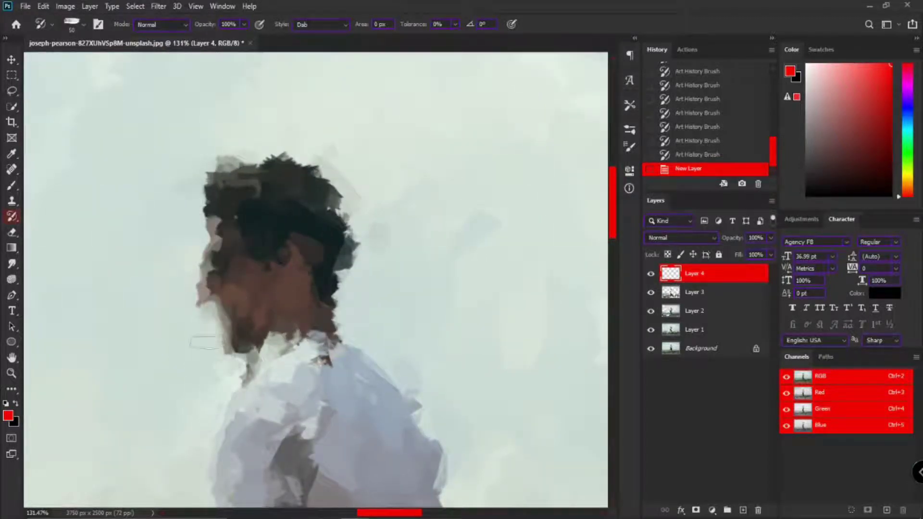
mouse_move(190, 173)
left_mouse_down()
mouse_move(296, 161)
mouse_move(222, 161)
left_mouse_up()
mouse_move(384, 241)
left_mouse_down()
mouse_move(356, 222)
mouse_move(315, 161)
left_mouse_up()
mouse_move(278, 313)
left_mouse_down()
mouse_move(297, 169)
mouse_move(270, 236)
left_mouse_up()
mouse_move(294, 311)
left_mouse_down()
mouse_move(323, 221)
mouse_move(368, 159)
left_mouse_up()
- Refine the man's shirt, arm and the outer edge of his trousers with 50 px strokes
mouse_move(269, 404)
left_mouse_down()
mouse_move(336, 221)
mouse_move(282, 348)
left_mouse_up()
left_click_drag(273, 384, 383, 216)
mouse_move(378, 173)
left_mouse_down()
mouse_move(344, 427)
mouse_move(495, 74)
left_mouse_up()
mouse_move(452, 240)
left_mouse_down()
mouse_move(428, 304)
mouse_move(404, 495)
left_mouse_up()
left_click_drag(406, 476, 420, 307)
left_click_drag(415, 332, 435, 497)
mouse_move(426, 462)
left_mouse_down()
mouse_move(421, 197)
mouse_move(445, 457)
left_mouse_up()
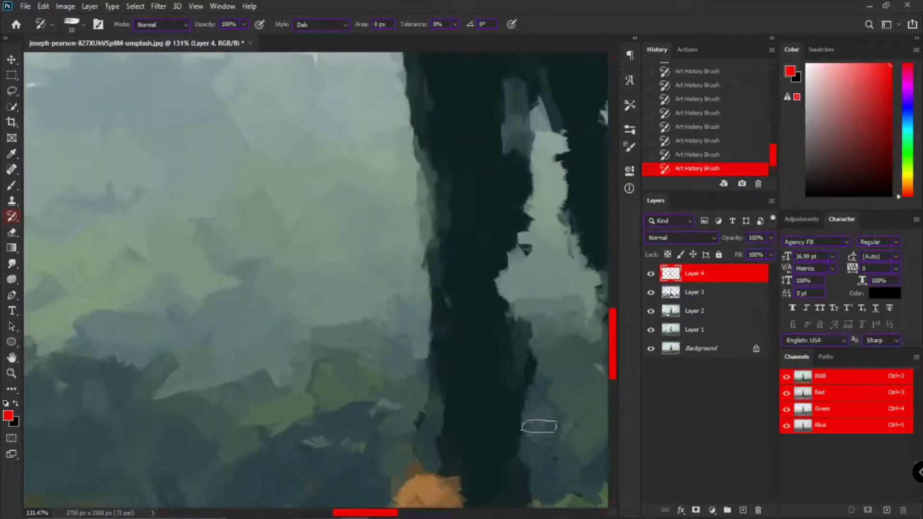
- Repaint the man's trouser legs and both shoes down to the ground with 50 px strokes
left_click_drag(538, 426, 503, 62)
left_click_drag(586, 139, 395, 257)
mouse_move(358, 224)
left_mouse_down()
mouse_move(429, 461)
mouse_move(367, 252)
left_mouse_up()
mouse_move(493, 368)
left_mouse_down()
mouse_move(418, 142)
mouse_move(485, 384)
mouse_move(440, 155)
left_mouse_up()
mouse_move(344, 96)
left_mouse_down()
mouse_move(420, 315)
mouse_move(429, 97)
left_mouse_up()
mouse_move(278, 158)
left_mouse_down()
mouse_move(253, 268)
mouse_move(274, 77)
left_mouse_up()
mouse_move(185, 67)
left_mouse_down()
mouse_move(173, 242)
mouse_move(115, 435)
mouse_move(179, 375)
mouse_move(189, 409)
left_mouse_up()
mouse_move(281, 370)
left_mouse_down()
mouse_move(290, 436)
mouse_move(164, 490)
left_mouse_up()
left_click_drag(403, 485, 472, 457)
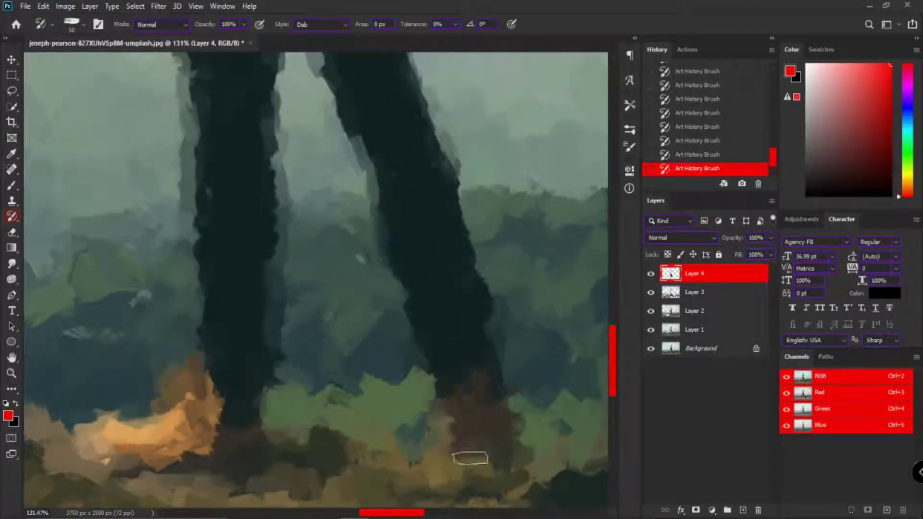
- Touch up the outline of the man's arms and shirt with more 50 px strokes
scroll(471, 457, "down", 10)
scroll(350, 252, "up", 8)
mouse_move(368, 250)
left_mouse_down()
mouse_move(339, 367)
mouse_move(315, 302)
mouse_move(328, 217)
mouse_move(305, 195)
mouse_move(324, 298)
left_mouse_up()
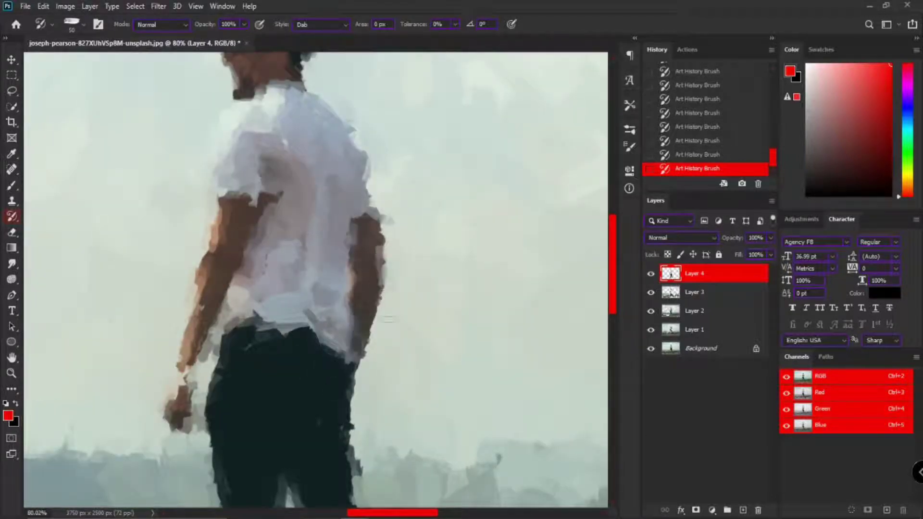
left_click_drag(389, 318, 336, 111)
left_click_drag(173, 325, 233, 185)
scroll(262, 226, "down", 8)
scroll(308, 179, "up", 10)
scroll(361, 189, "down", 2)
- Reduce the Art History Brush to 34 px and add fine detail to the man's head and shirt
right_click(352, 175, "alt")
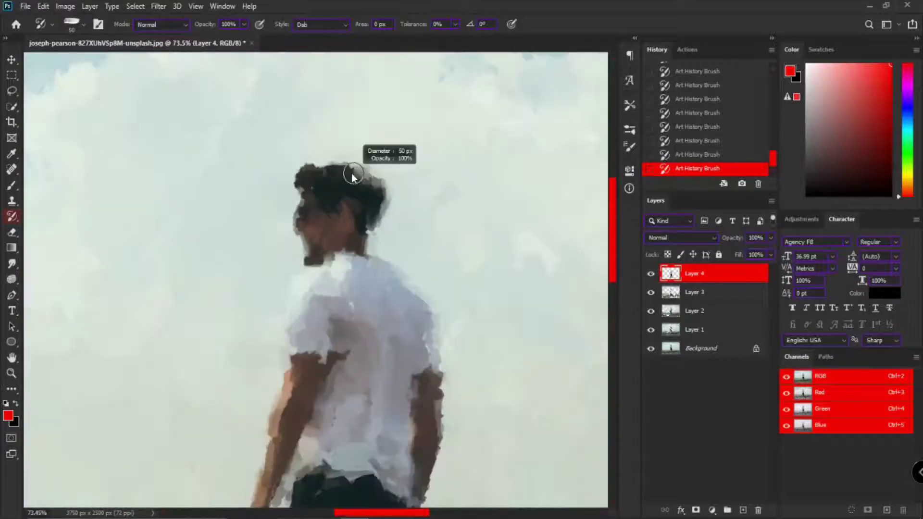
scroll(336, 166, "up", 4)
mouse_move(280, 365)
left_mouse_down()
mouse_move(288, 309)
mouse_move(278, 253)
mouse_move(365, 173)
left_mouse_up()
scroll(365, 173, "down", 5)
scroll(307, 307, "up", 5)
left_click_drag(419, 218, 455, 199)
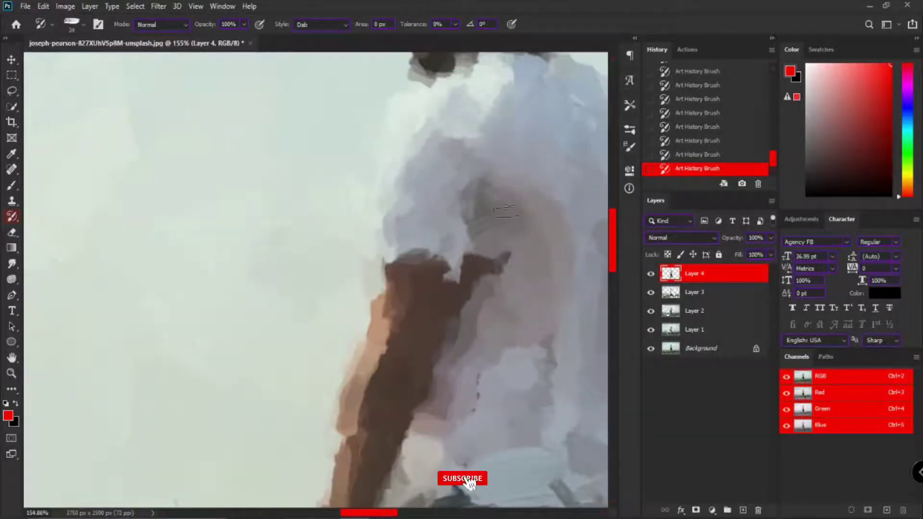
- Refine the man's arms, hand, shirt folds and trousers with 34 px strokes, and check the whole painting
left_click_drag(527, 408, 546, 489)
left_click_drag(462, 431, 351, 228)
mouse_move(373, 317)
left_mouse_down()
mouse_move(527, 379)
mouse_move(505, 151)
left_mouse_up()
left_click_drag(241, 255, 241, 209)
scroll(313, 408, "down", 5)
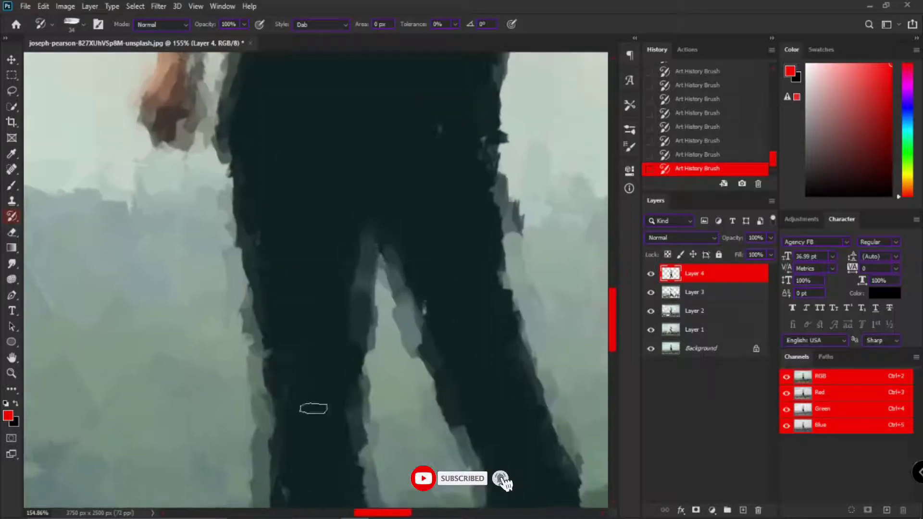
scroll(370, 299, "up", 10)
scroll(243, 169, "up", 3)
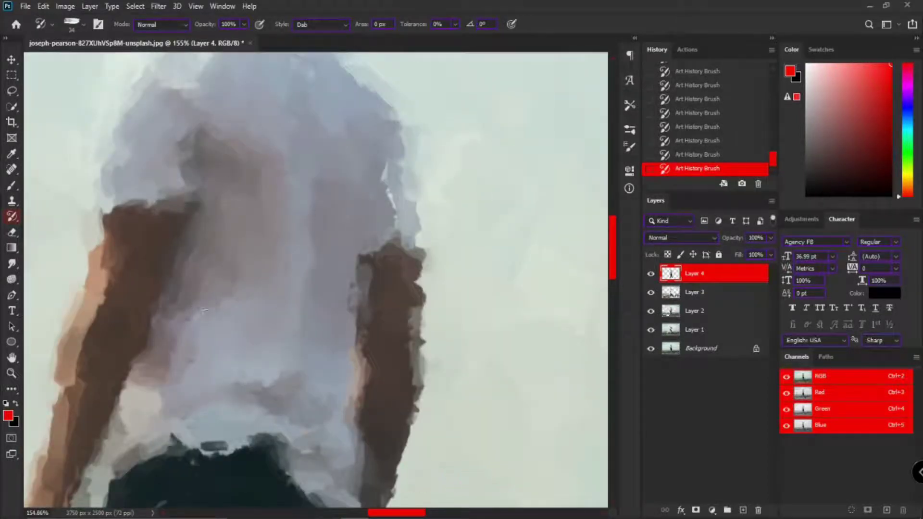
scroll(349, 216, "down", 6)
scroll(350, 216, "up", 3)
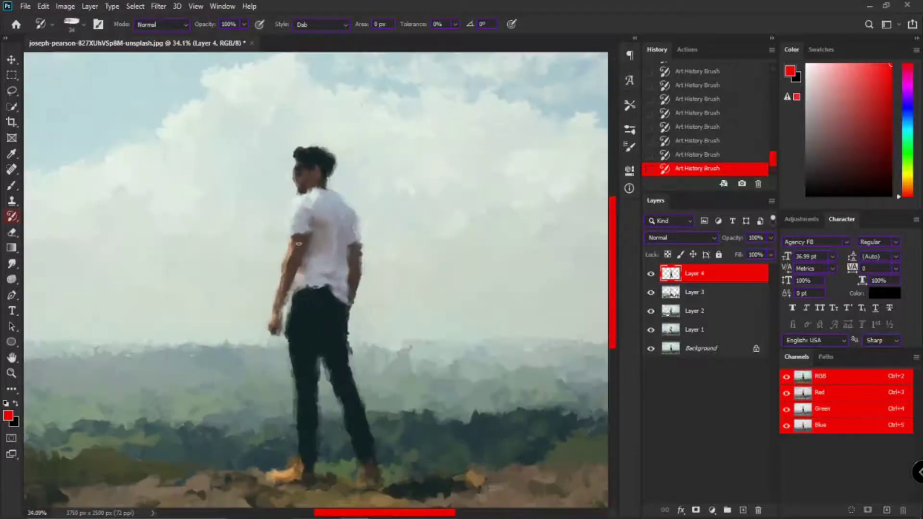
scroll(315, 197, "down", 3)
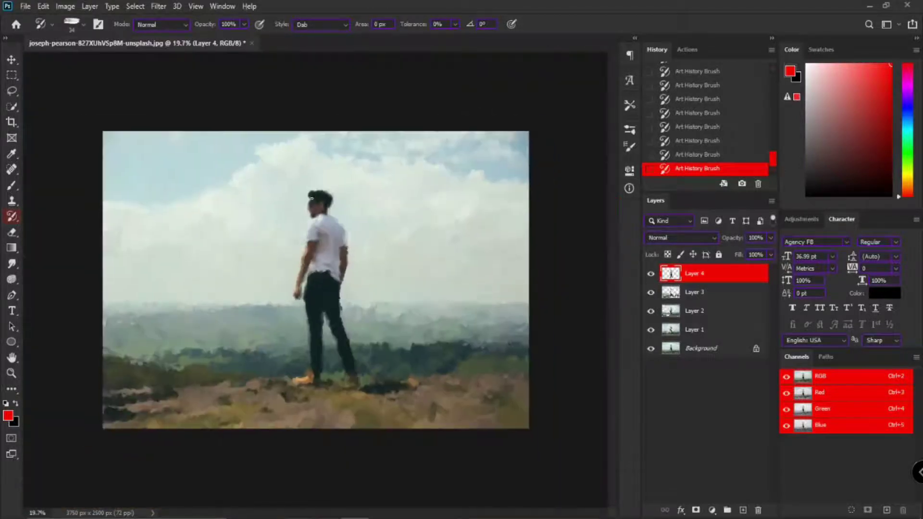
scroll(332, 207, "up", 2)
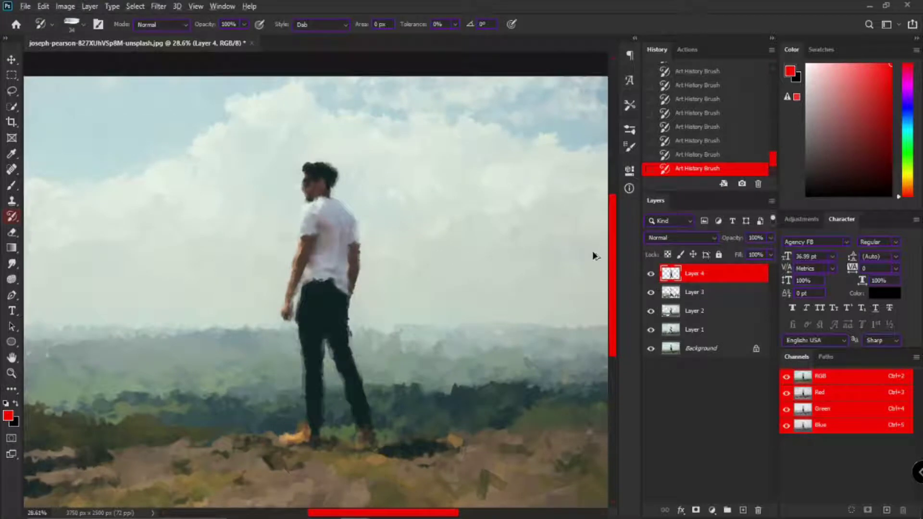
- Stamp all visible layers into a new top layer and group Layer 1 through Layer 4
key("ctrl+shift+alt+e")
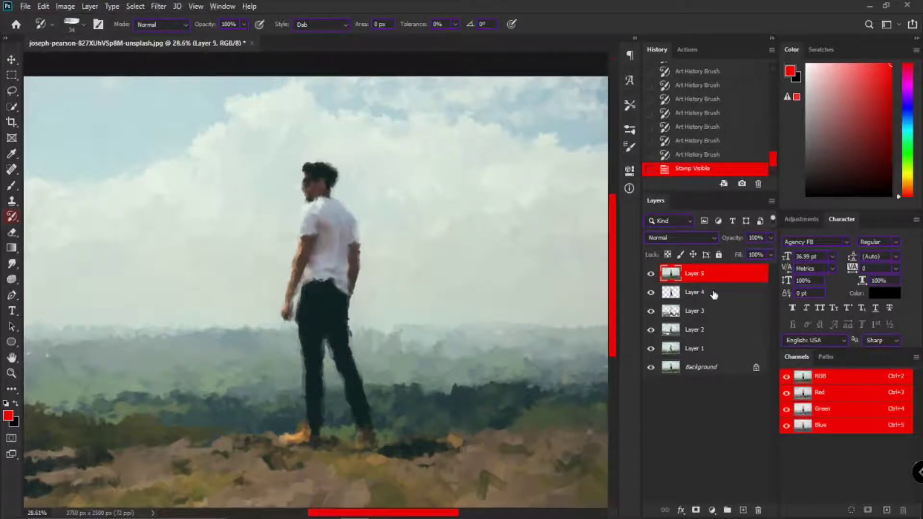
left_click(696, 293)
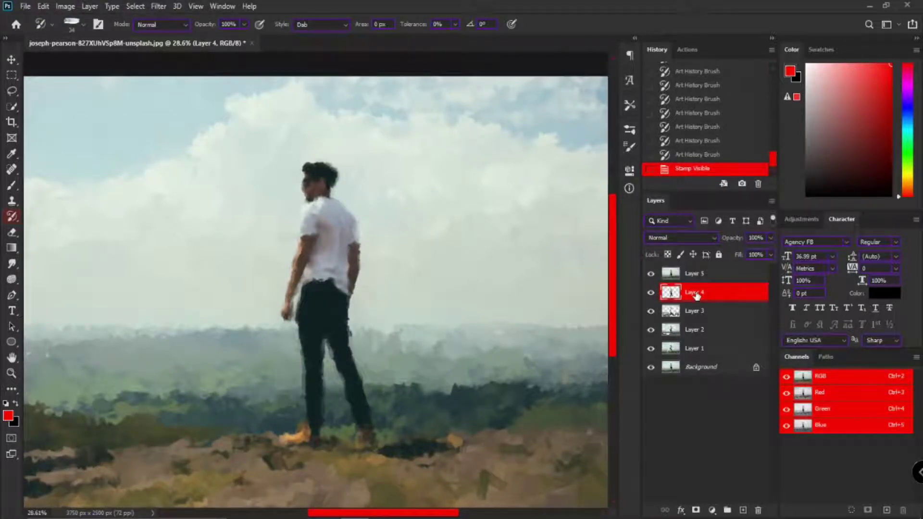
left_click(702, 353, "shift")
key("ctrl+g")
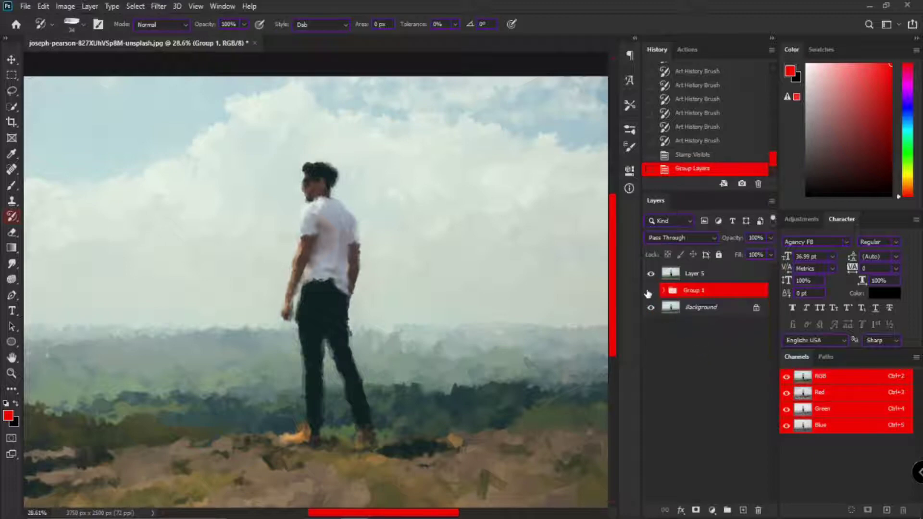
- Hide Group 1 and rename the stamped top layer F
left_click(650, 290)
double_click(696, 280)
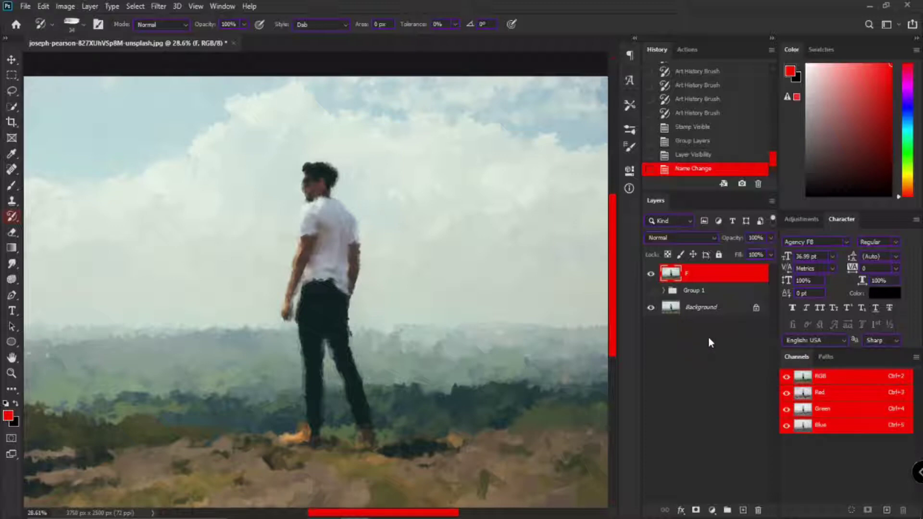
left_click(25, 6)
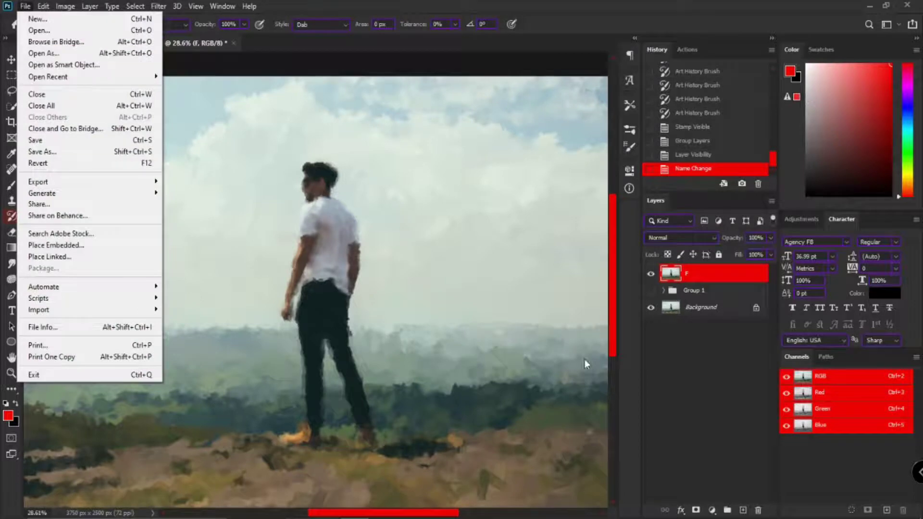
left_click(710, 282)
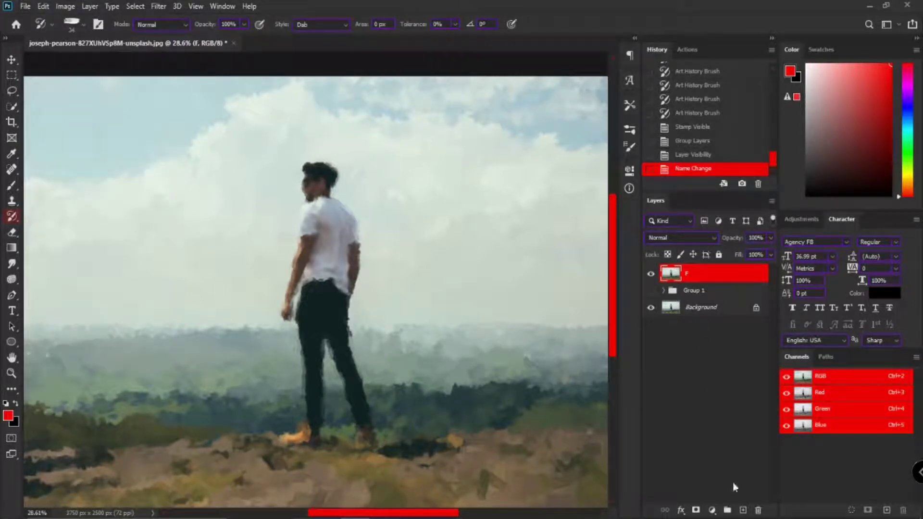
left_click(713, 511)
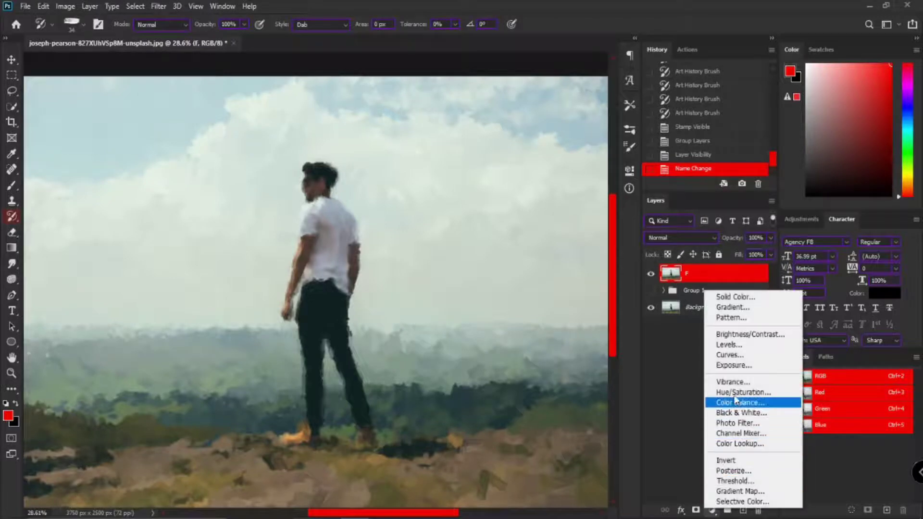
left_click(743, 335)
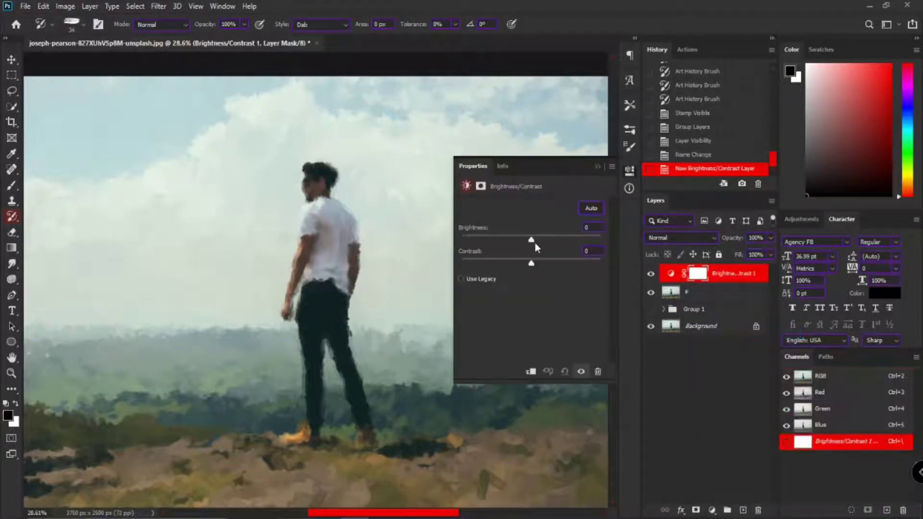
left_click_drag(535, 240, 535, 238)
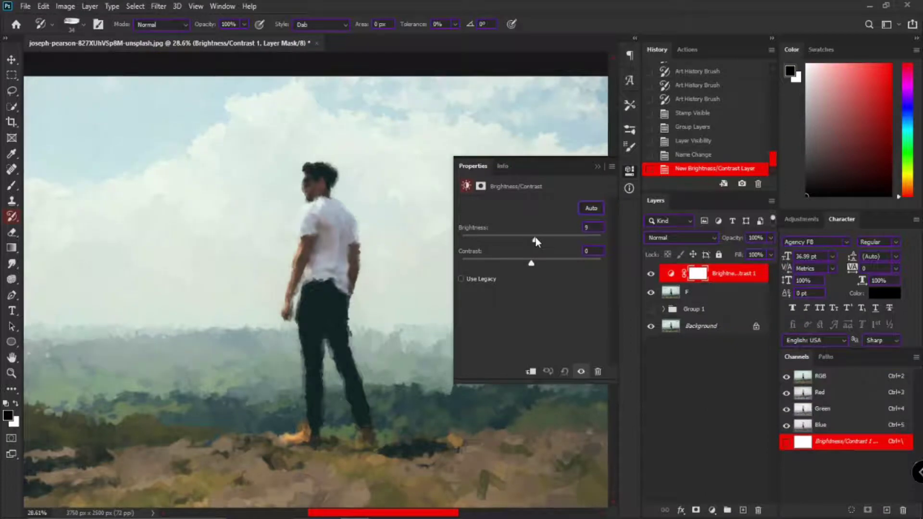
left_click(597, 167)
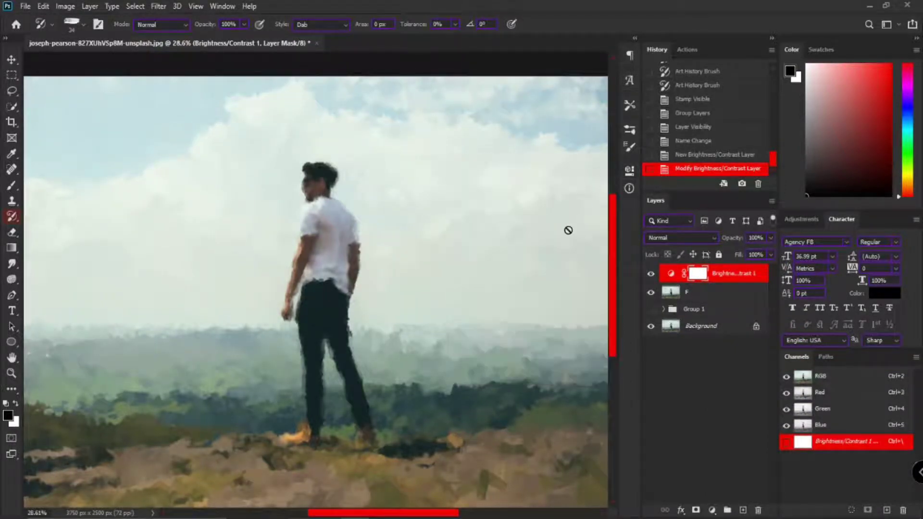
key("Delete")
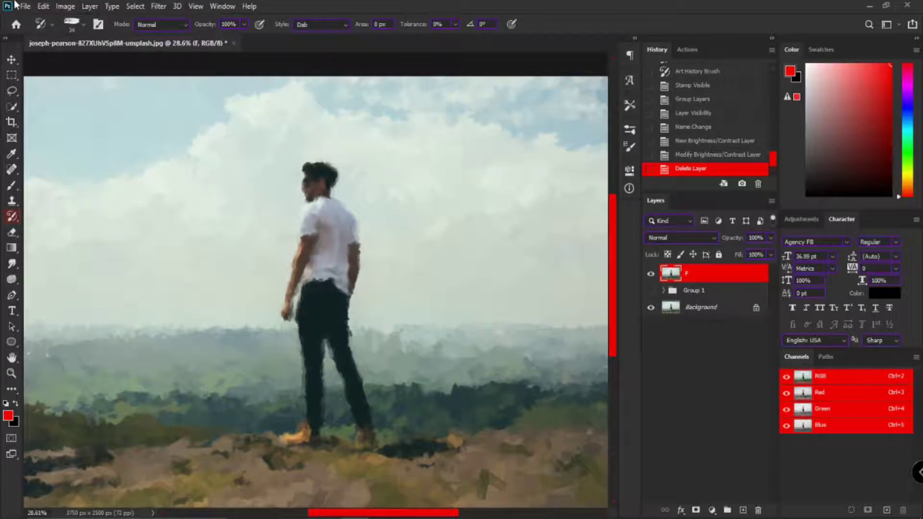
- Place smears-from-from-brush.jpg as an embedded layer above F and scale it to about 429% by 447% to cover the canvas
left_click(23, 6)
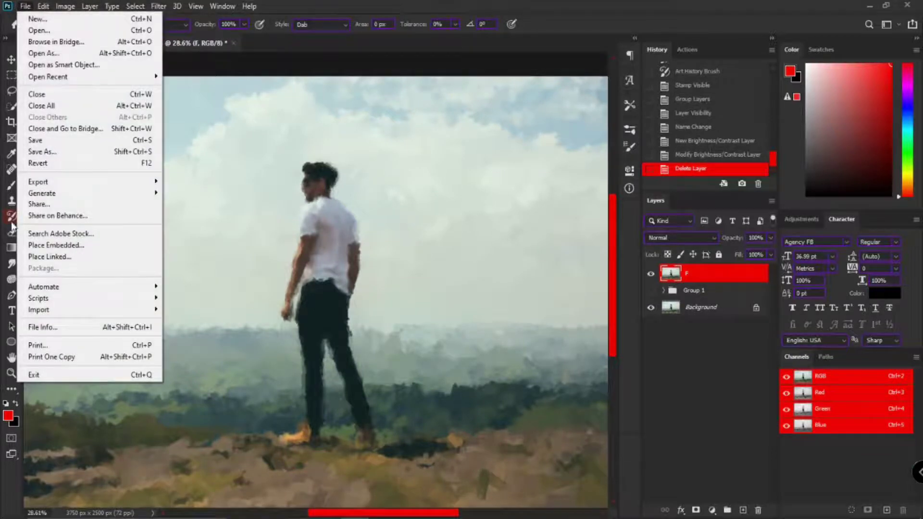
left_click(44, 245)
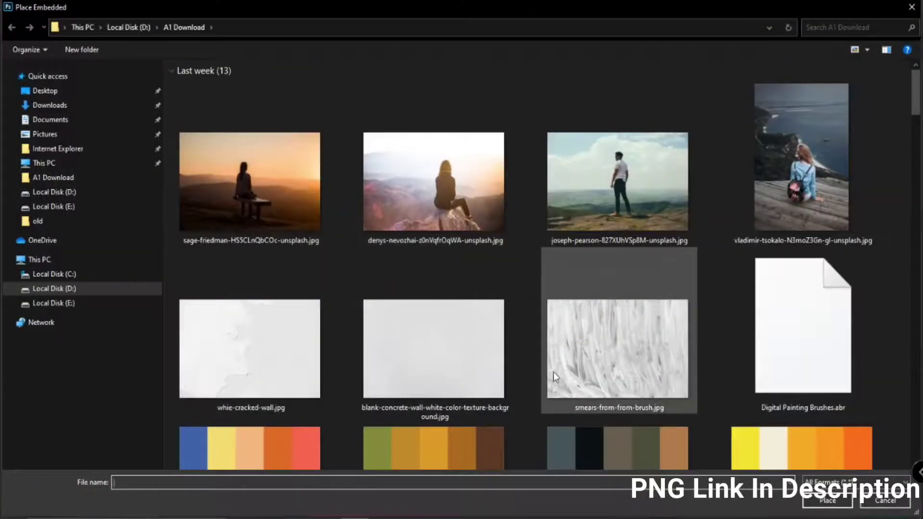
double_click(555, 376)
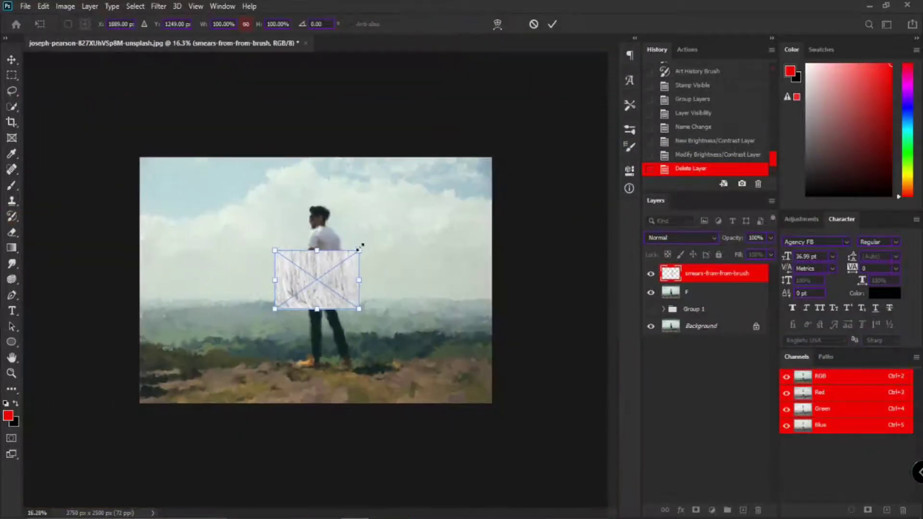
left_click_drag(361, 246, 500, 146)
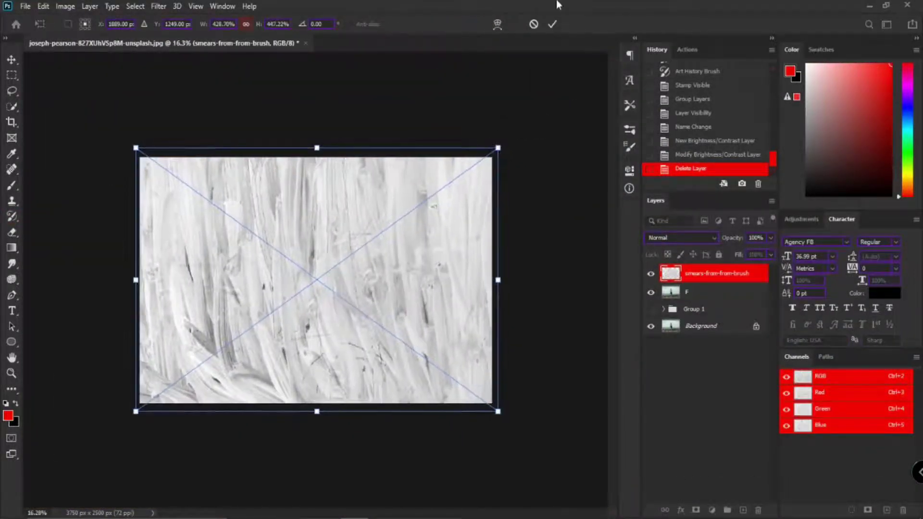
left_click(553, 24)
- Emboss the brush-smears layer with angle 145°, height 3 pixels and amount 78%, and set its blend mode to Overlay
key("y")
left_click(158, 6)
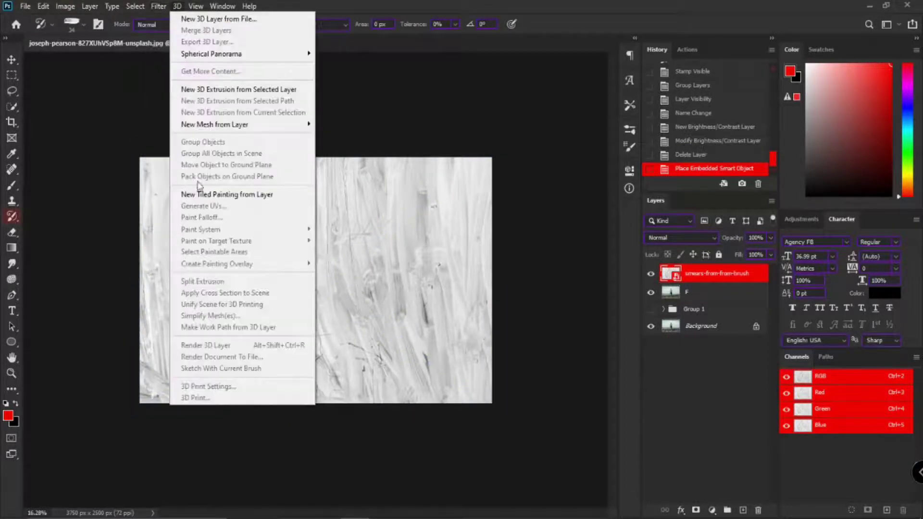
mouse_move(158, 5)
mouse_move(169, 223)
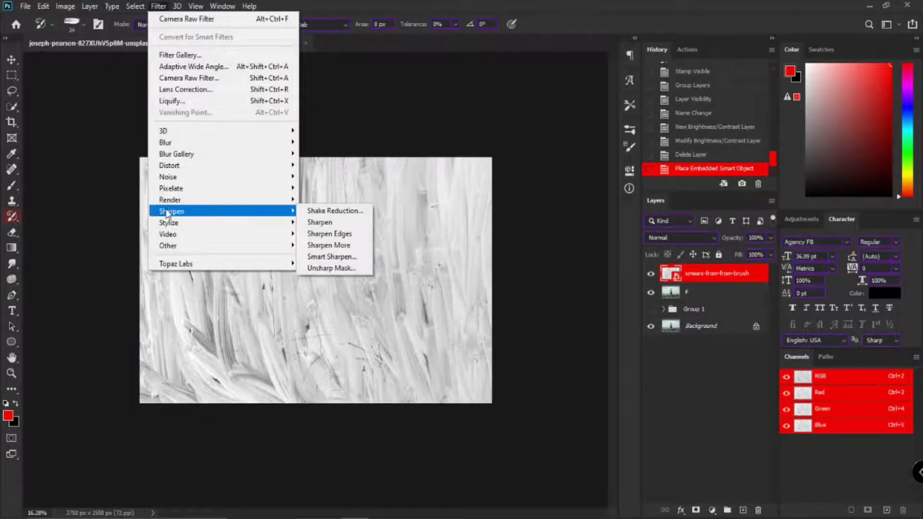
left_click(329, 235)
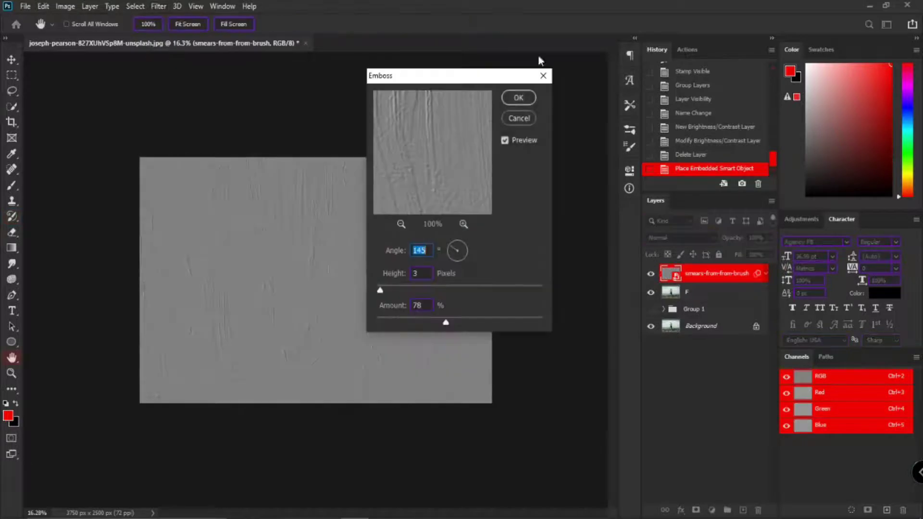
left_click(512, 98)
left_click(680, 237)
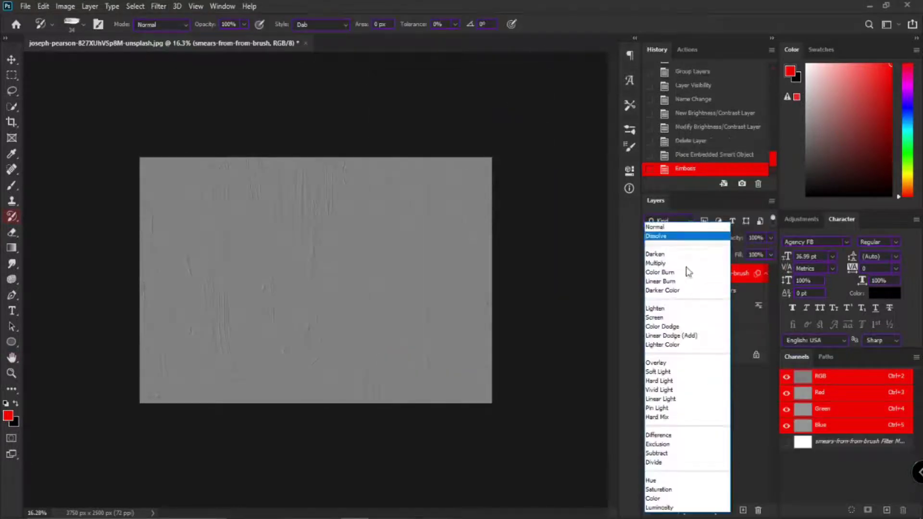
left_click(661, 360)
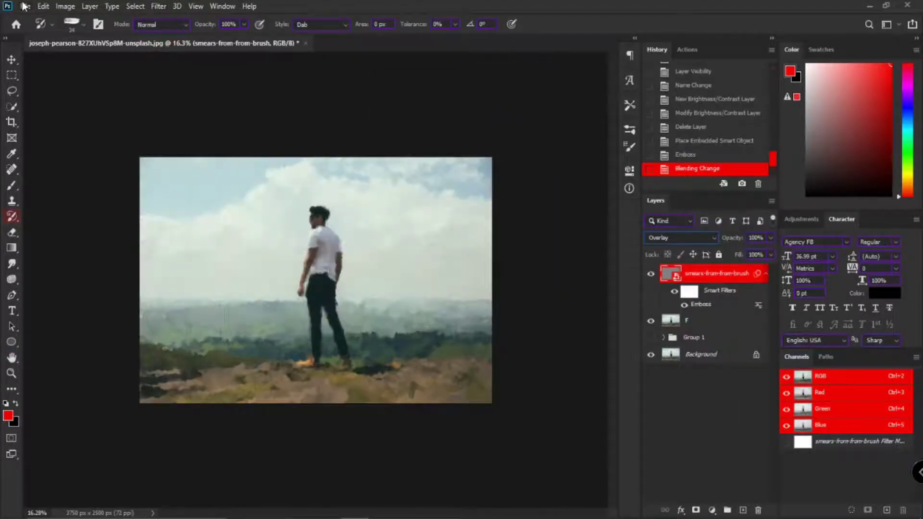
left_click(24, 6)
left_click(53, 255)
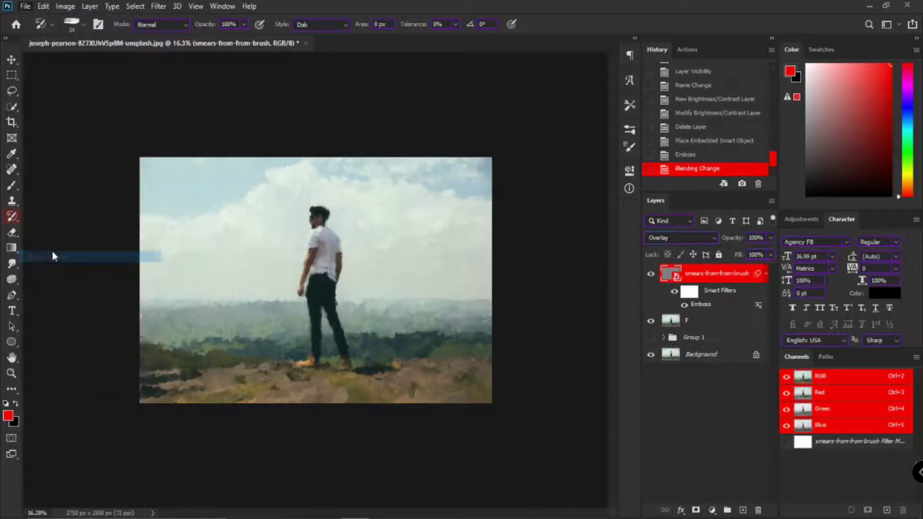
left_click(912, 9)
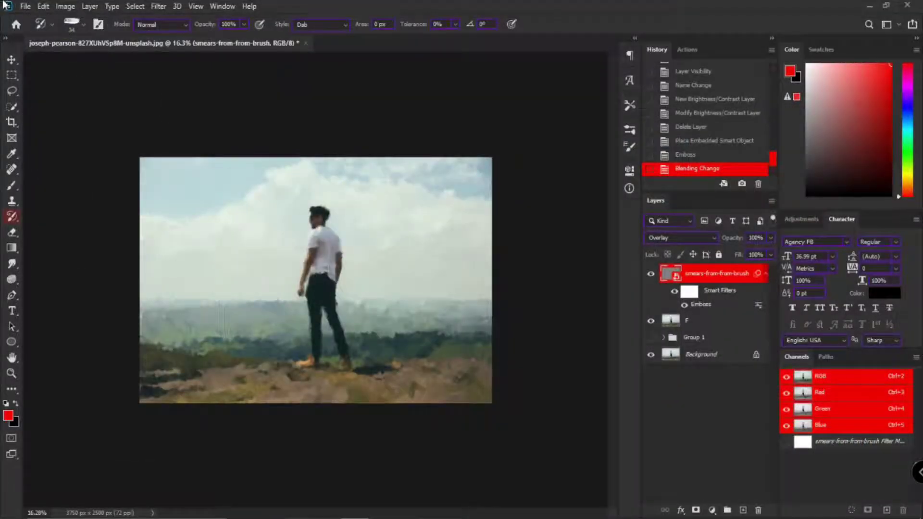
- Place blank-concrete-wall-white-color-texture-background.jpg as an embedded layer on top and scale it to about 286% to cover the canvas
left_click(24, 6)
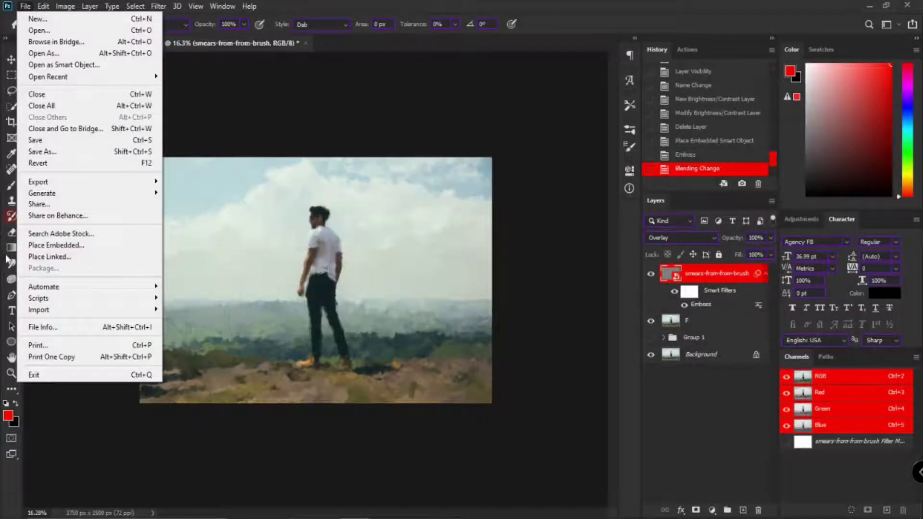
left_click(75, 246)
left_click(466, 339)
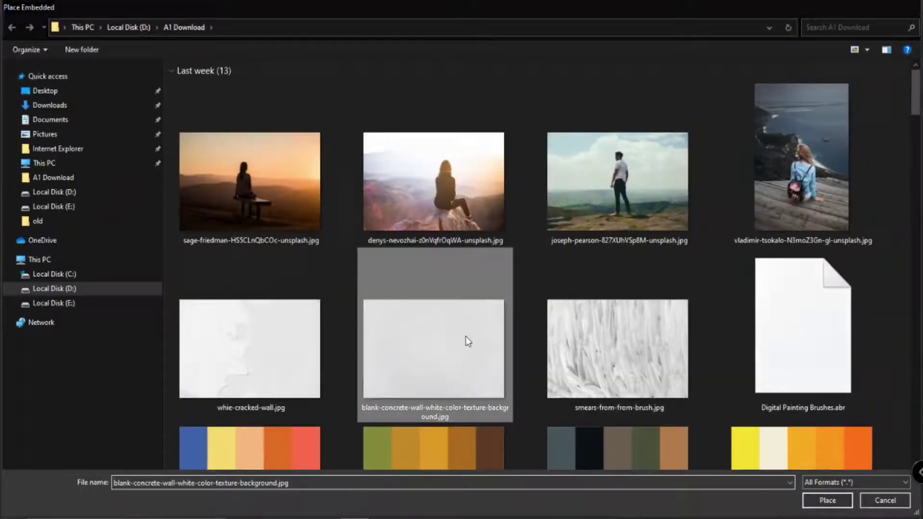
double_click(465, 339)
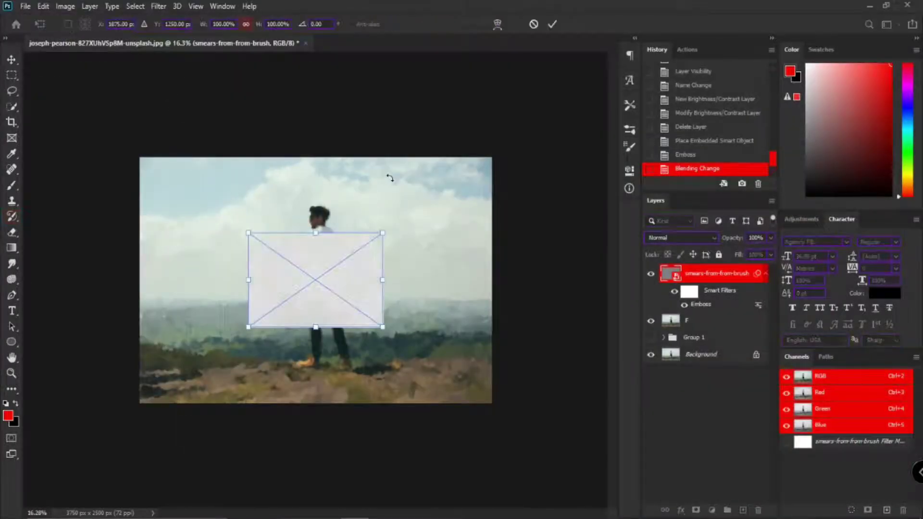
left_click_drag(390, 230, 508, 144)
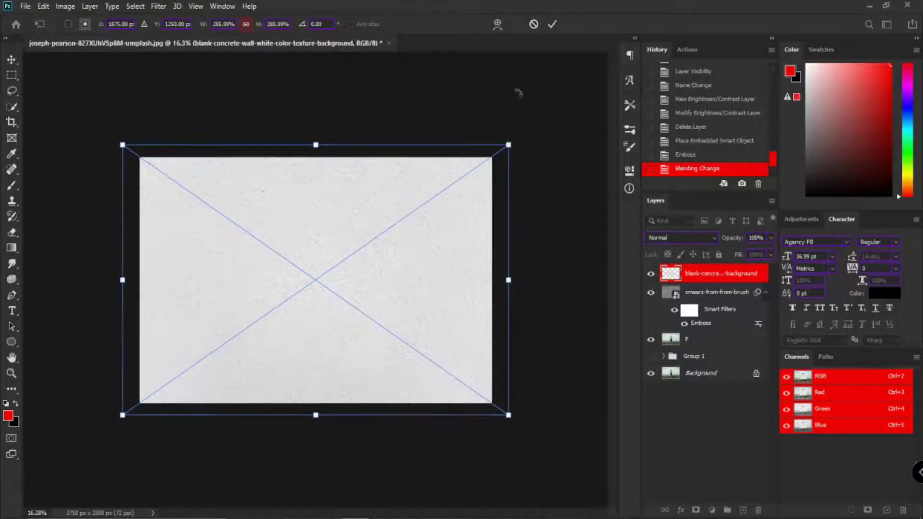
left_click(550, 27)
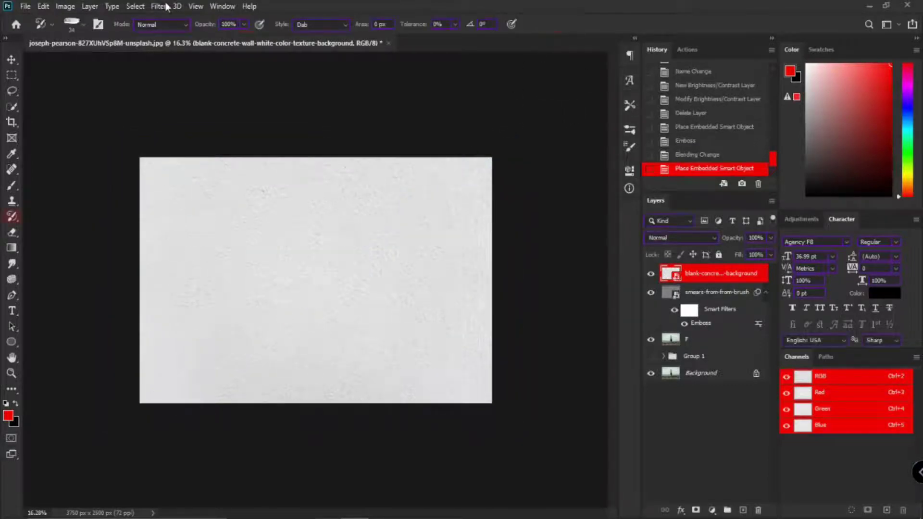
- Emboss the concrete-wall layer with angle 145°, height 3 pixels and amount 78%, and blend it in Overlay mode
key("ctrl+alt+f")
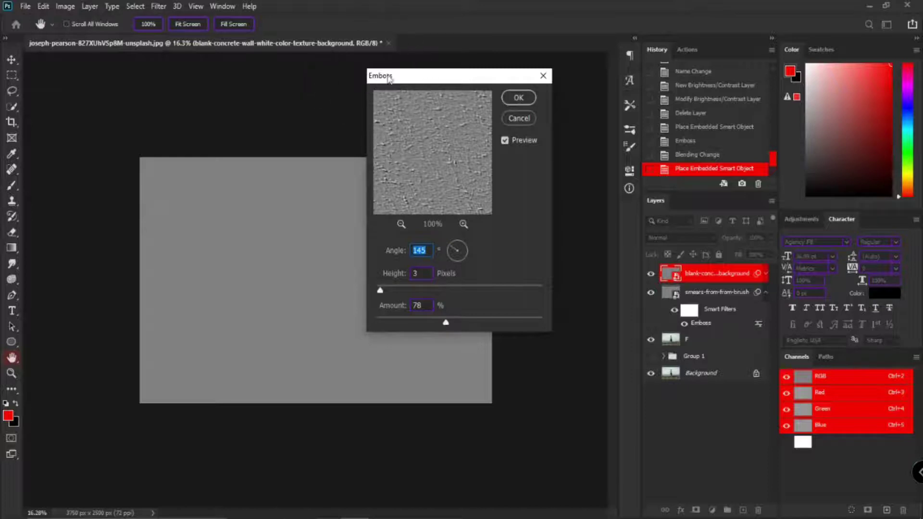
left_click(518, 98)
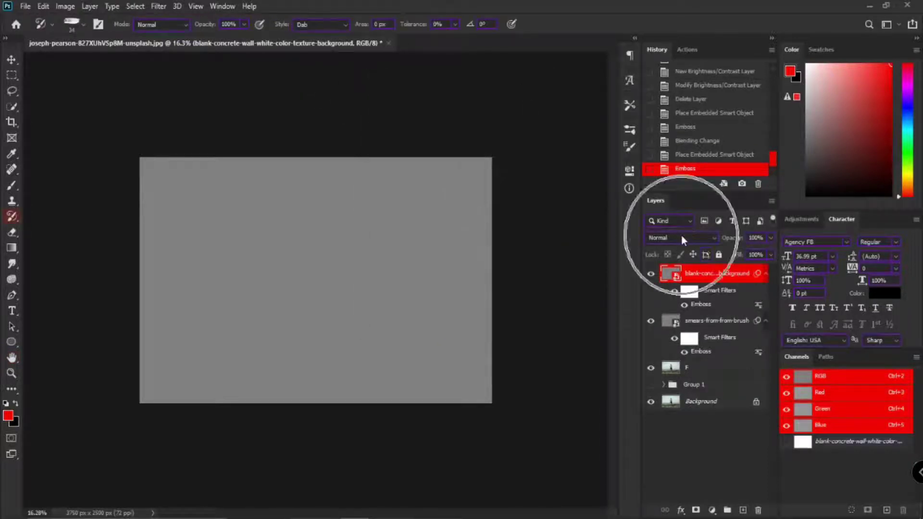
left_click(682, 236)
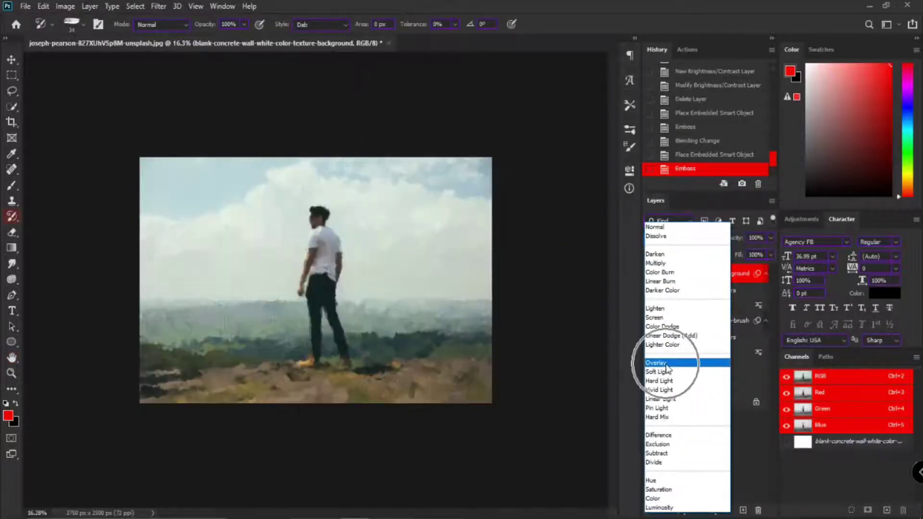
left_click(666, 364)
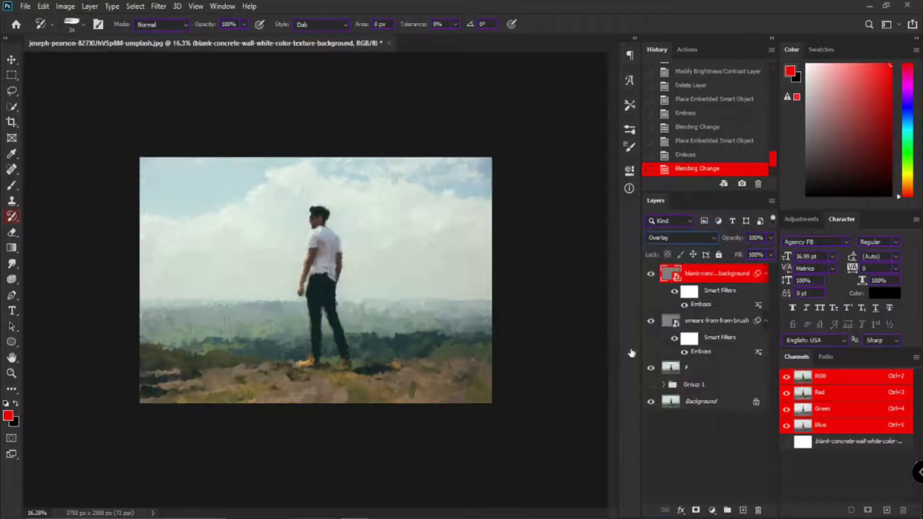
- Place whie-cracked-wall.jpg as an embedded layer on top and scale it to about 266% so it covers the whole canvas
left_click(24, 7)
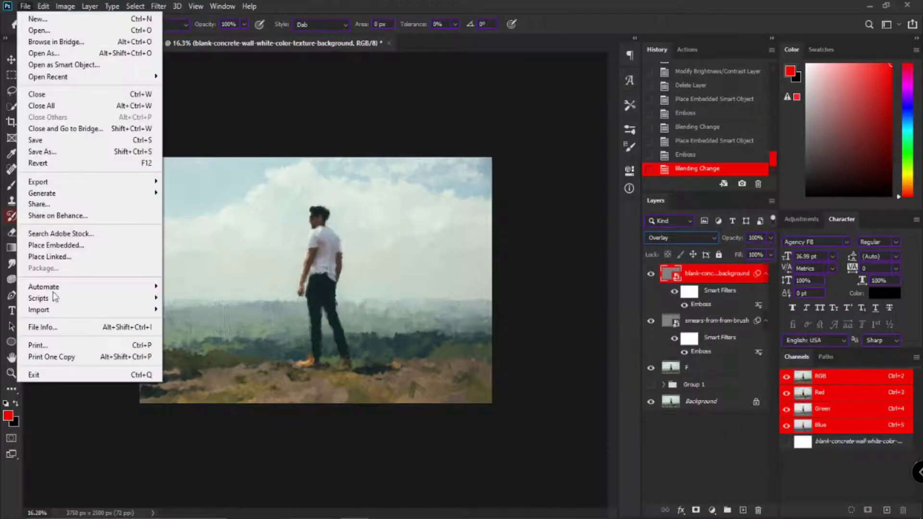
left_click(56, 246)
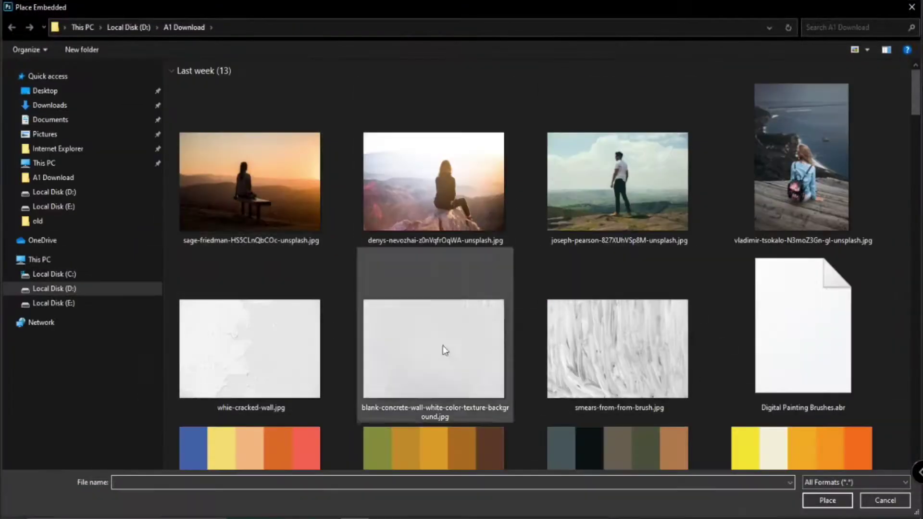
left_click(236, 334)
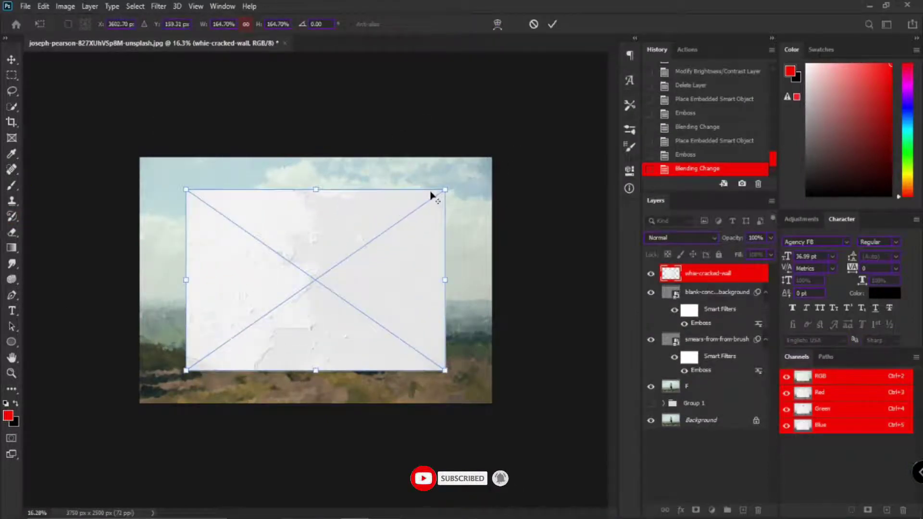
left_click_drag(444, 189, 457, 139)
key("ctrl+minus")
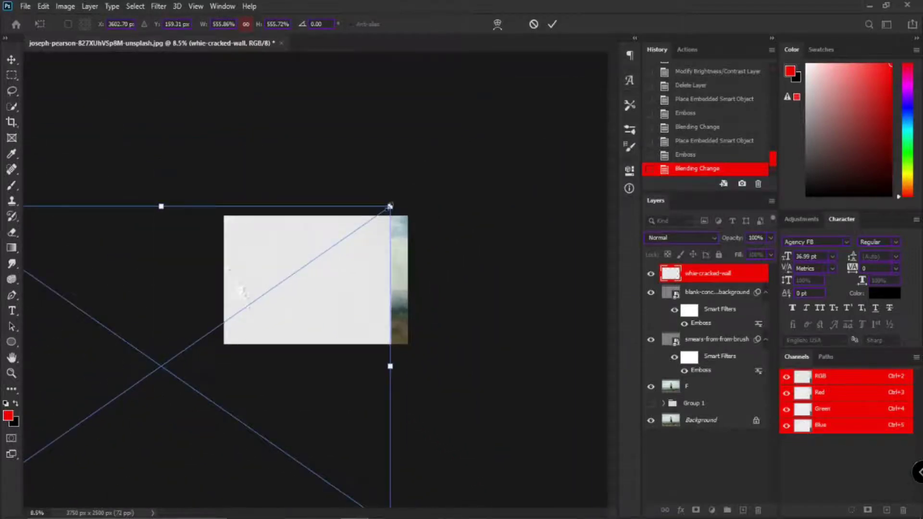
left_click_drag(390, 207, 305, 287)
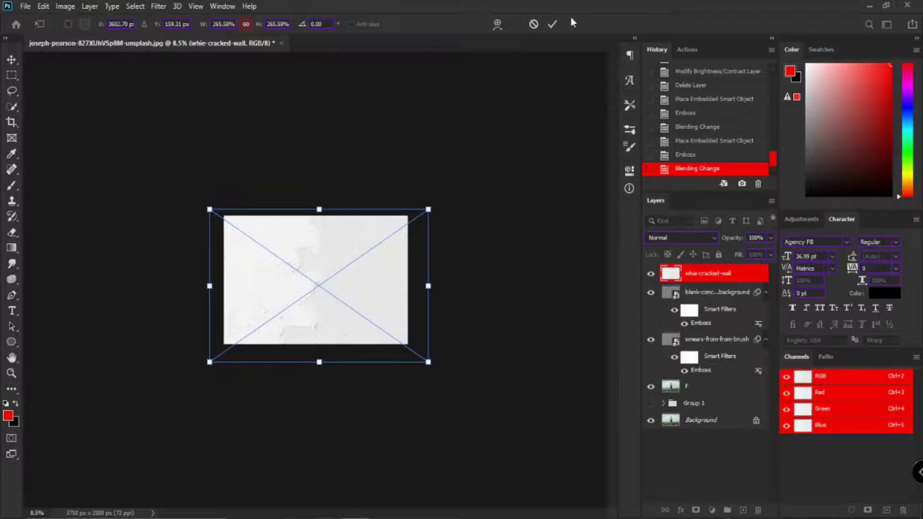
left_click(552, 24)
key("y")
- Emboss the cracked-wall layer with angle 145°, height 3 pixels and amount 78%, and set its blend mode to Overlay
scroll(310, 276, "up", 5)
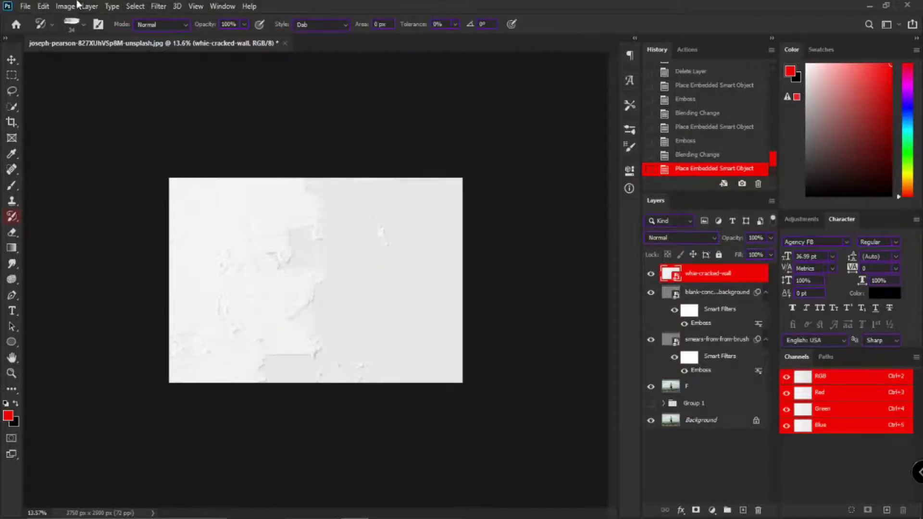
left_click(154, 7)
left_click(175, 21)
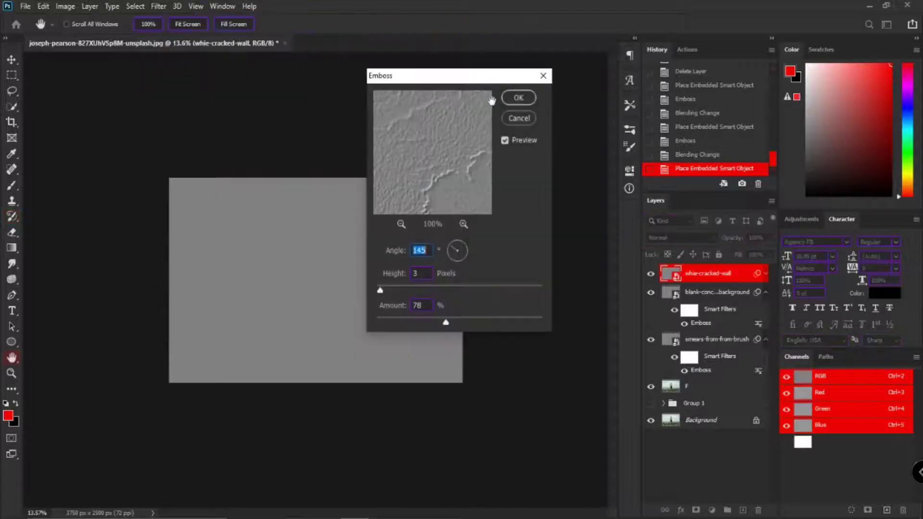
left_click(508, 100)
left_click(691, 237)
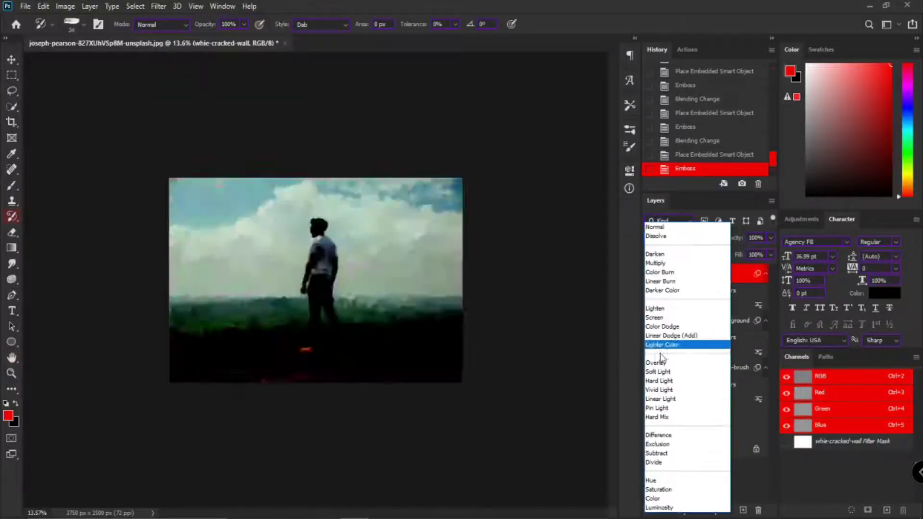
left_click(682, 360)
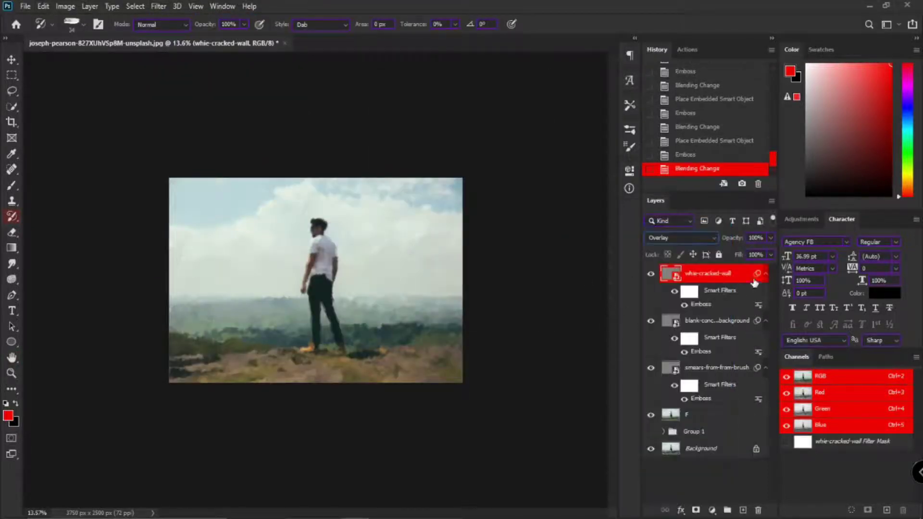
left_click_drag(718, 273, 739, 309)
- Add a new layer on top and stamp all visible layers into it
left_click(742, 510)
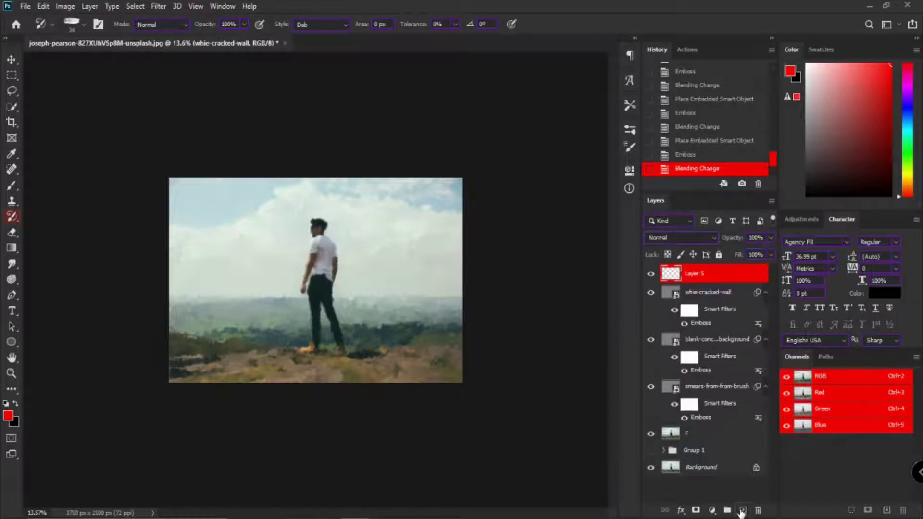
key("ctrl+shift+alt+e")
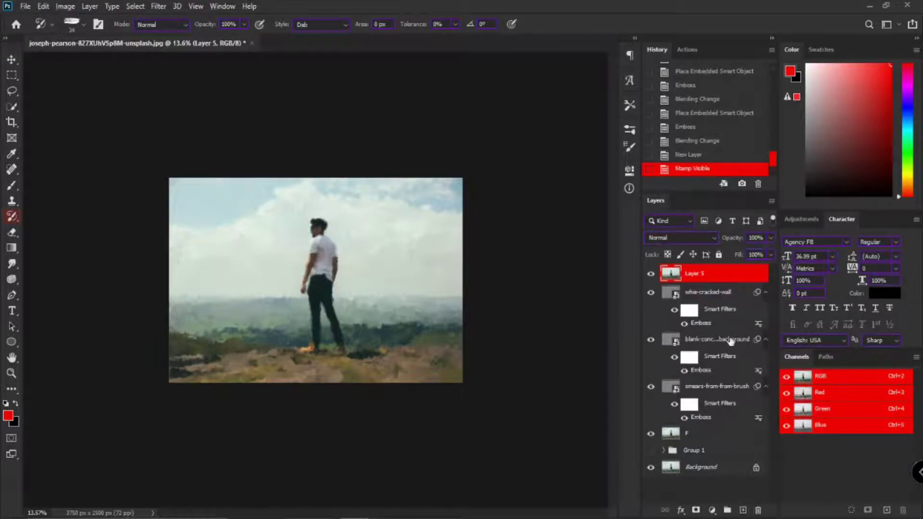
key("shift+alt+o")
- Group the three embossed texture layers together with layer F and hide that group, leaving the stamped layer selected
left_click(698, 295)
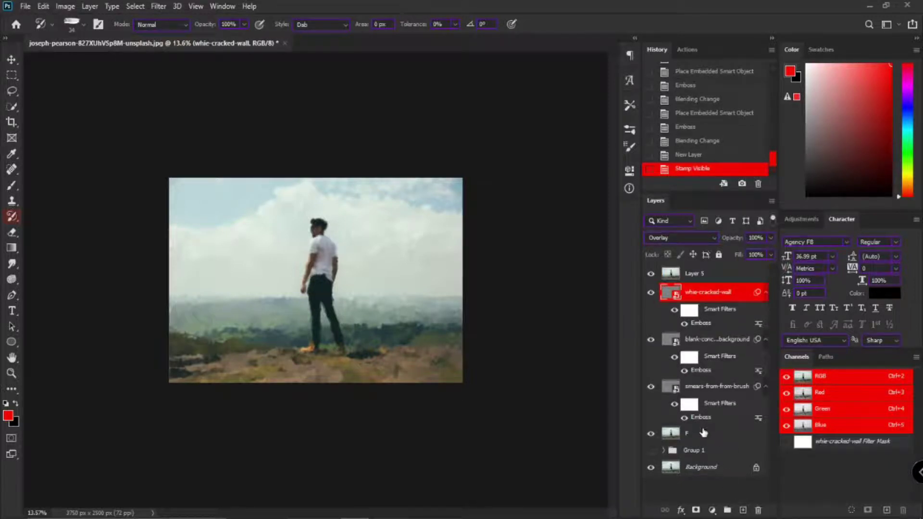
left_click(703, 432, "shift")
key("ctrl+g")
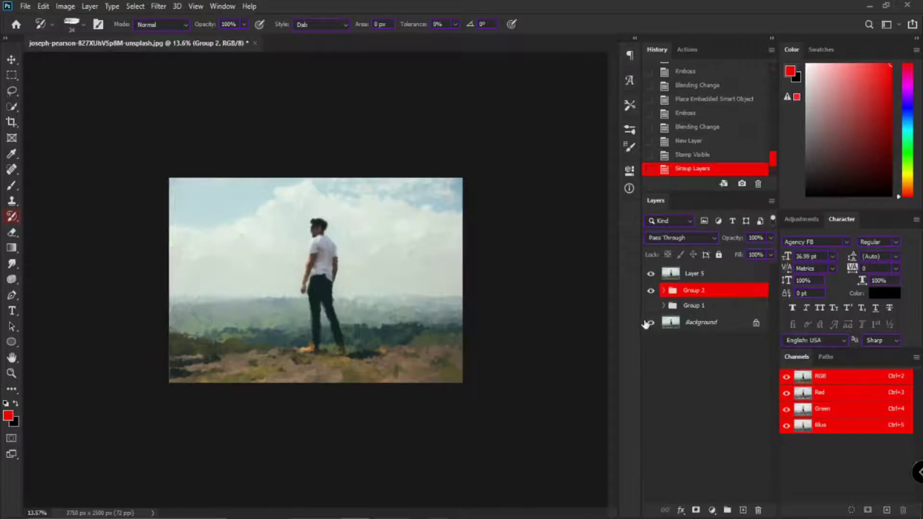
left_click(650, 290)
left_click(699, 274)
- Examine the embossed paint texture on the man's head and body up close
scroll(314, 278, "up", 15)
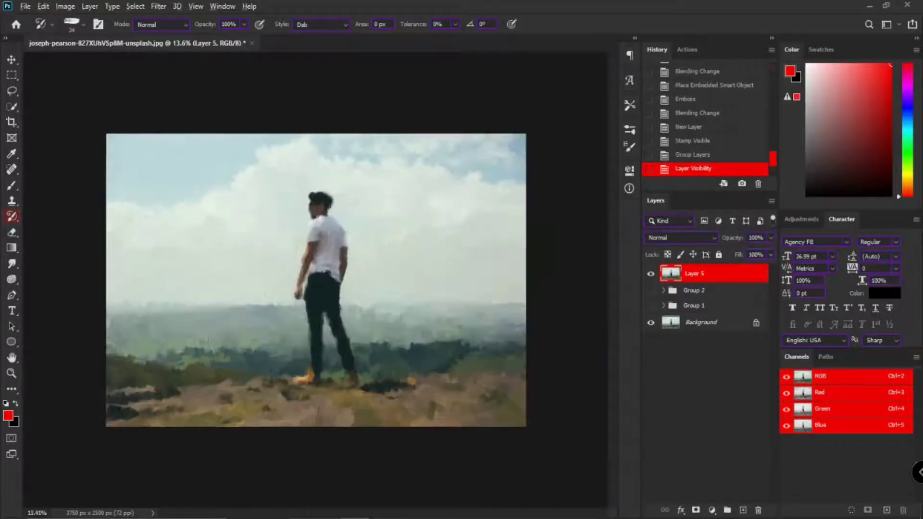
scroll(361, 270, "down", 15)
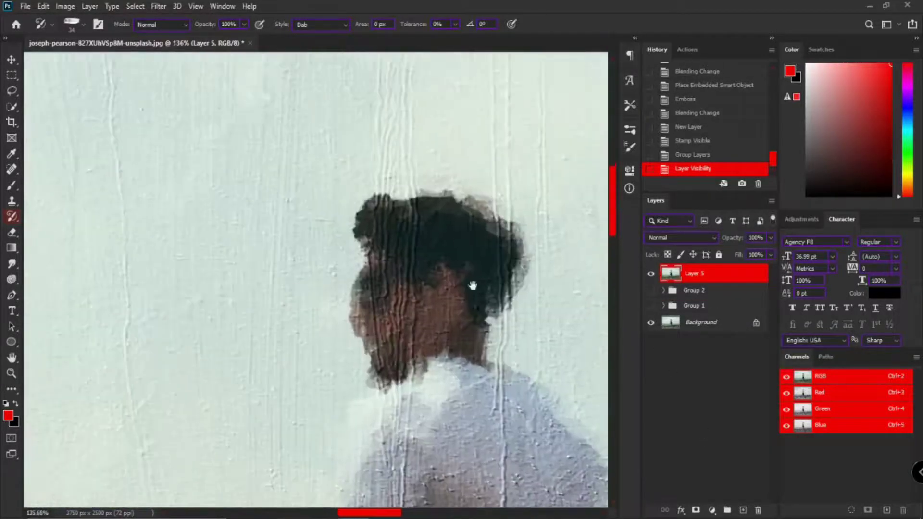
scroll(363, 286, "up", 4)
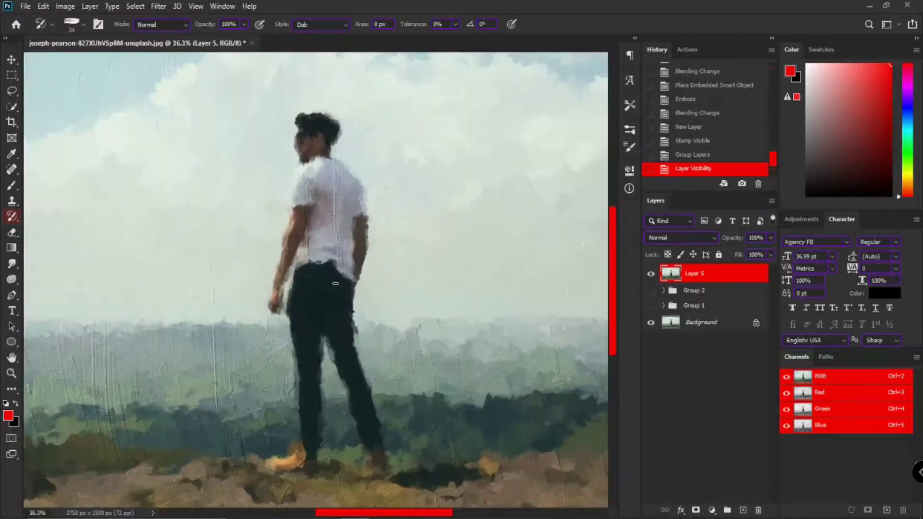
key("v")
scroll(339, 288, "down", 4)
left_click(744, 419)
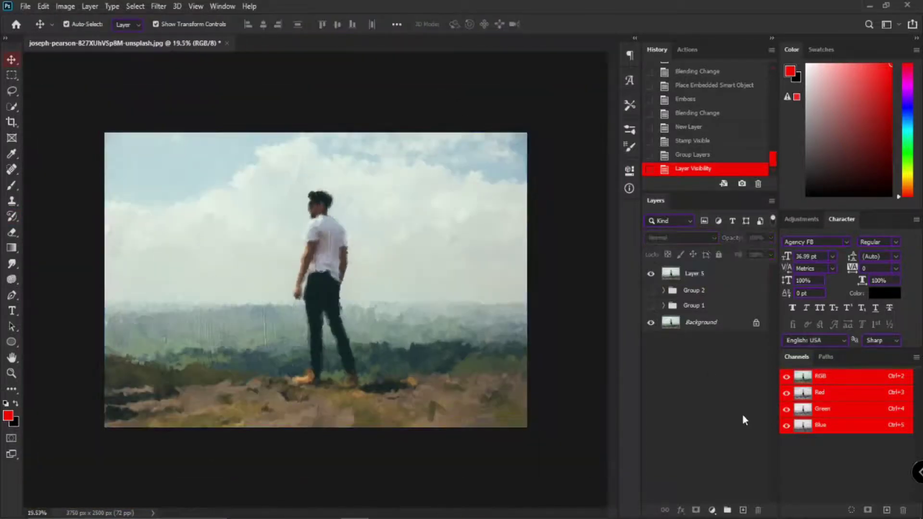
- Add a Brightness/Contrast adjustment layer above the stamped layer with brightness 20 and contrast 10
left_click(718, 273)
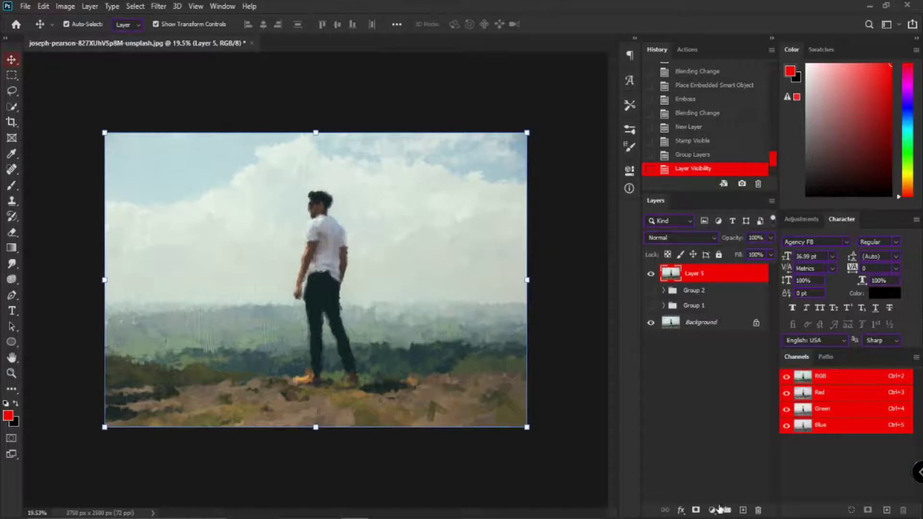
left_click(712, 510)
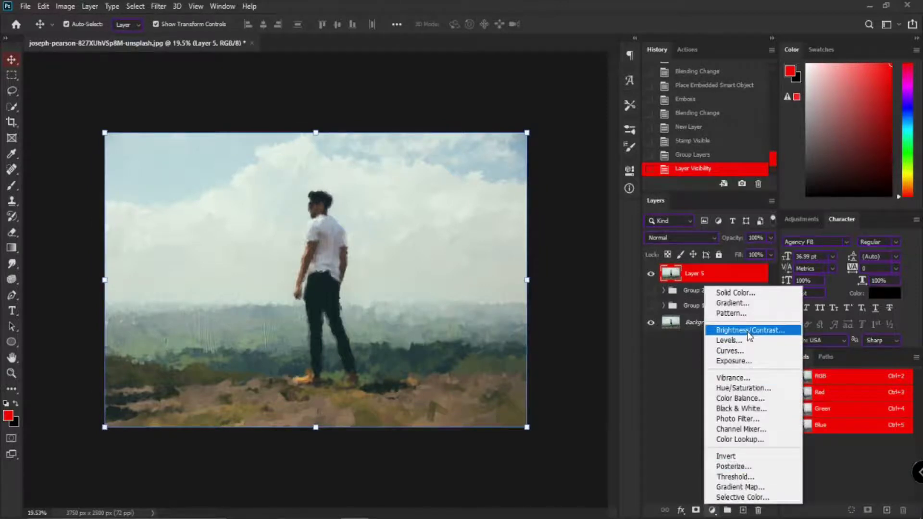
left_click(727, 332)
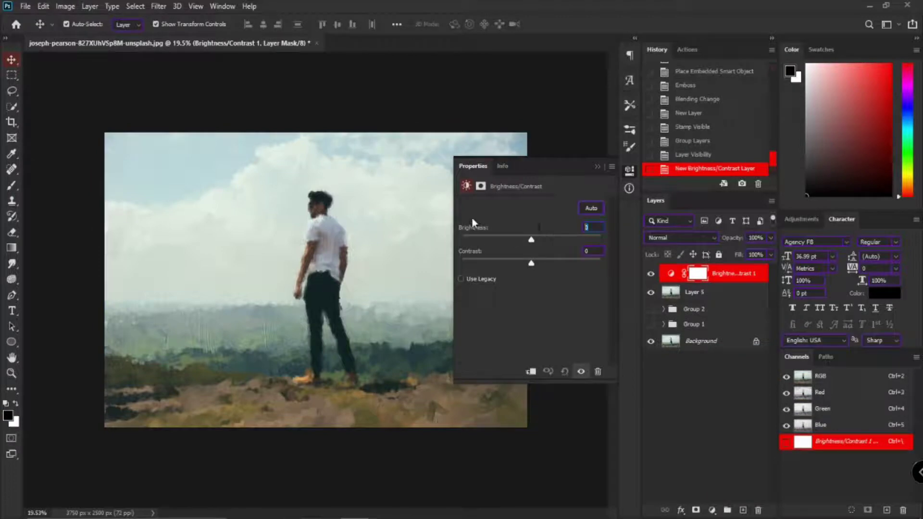
type("20")
key("Tab")
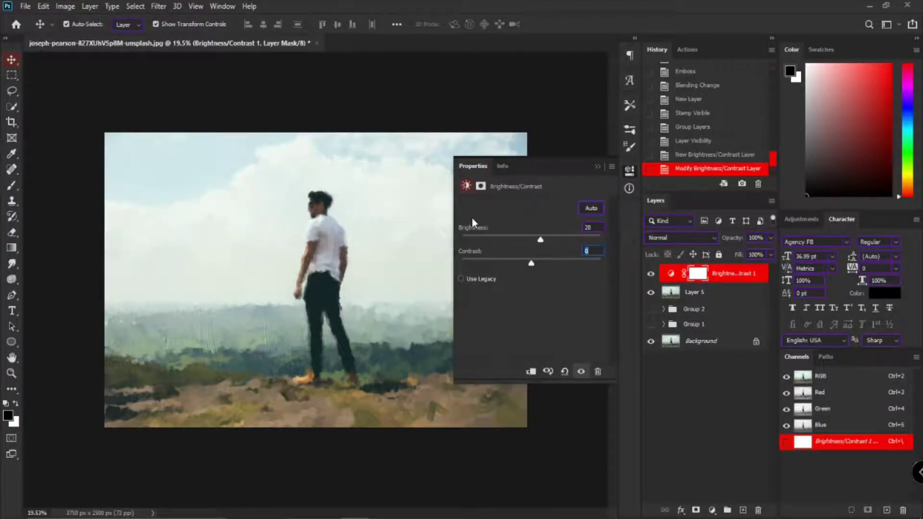
type("10")
left_click(599, 167)
- Add a Hue/Saturation adjustment layer on top with the master hue set to -18
left_click(712, 510)
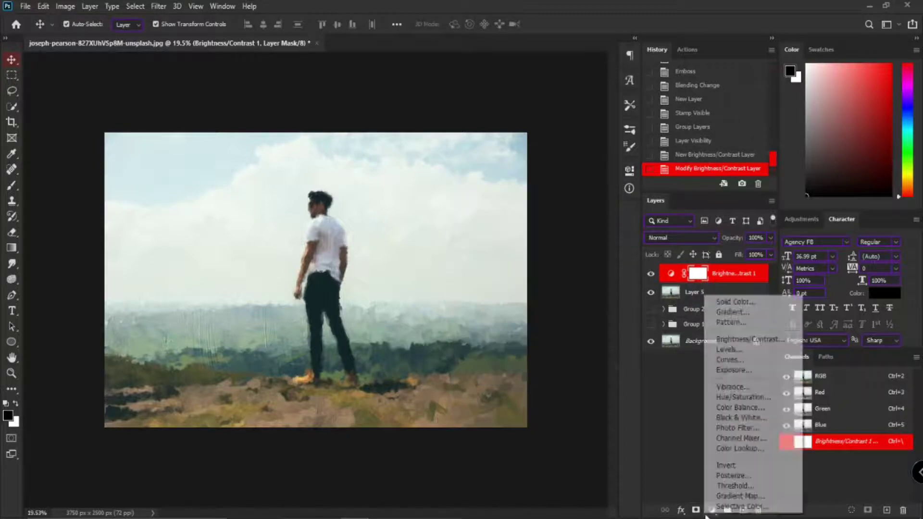
left_click(743, 397)
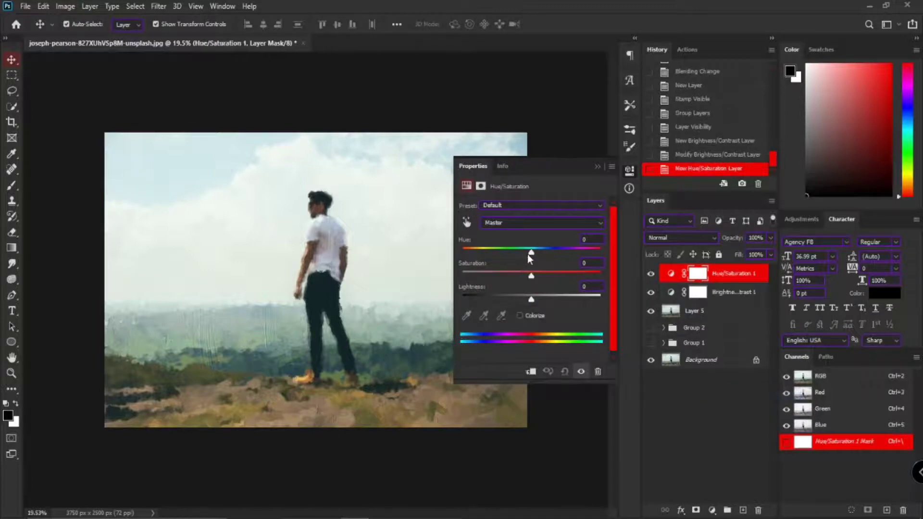
left_click_drag(531, 253, 519, 253)
- Add a Color Balance adjustment layer with midtones Cyan-Red -18, Magenta-Green -7 and Yellow-Blue +4
left_click(712, 510)
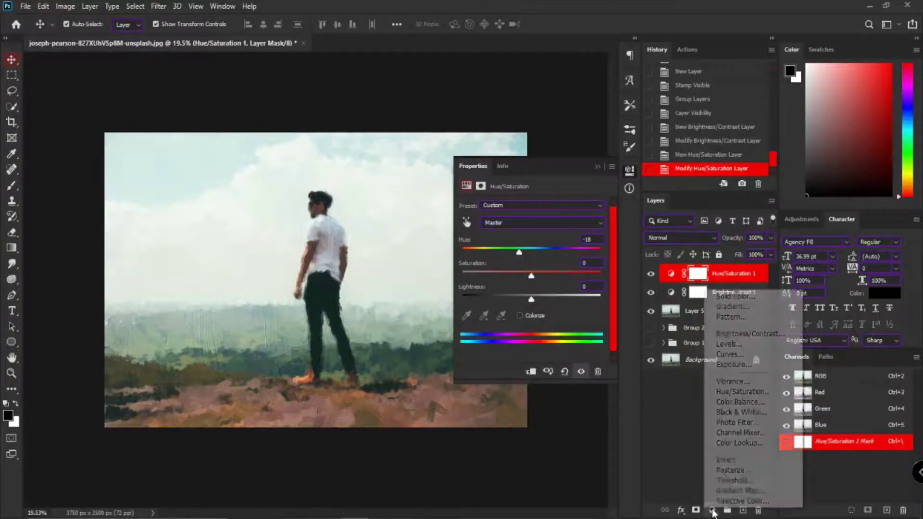
left_click(741, 404)
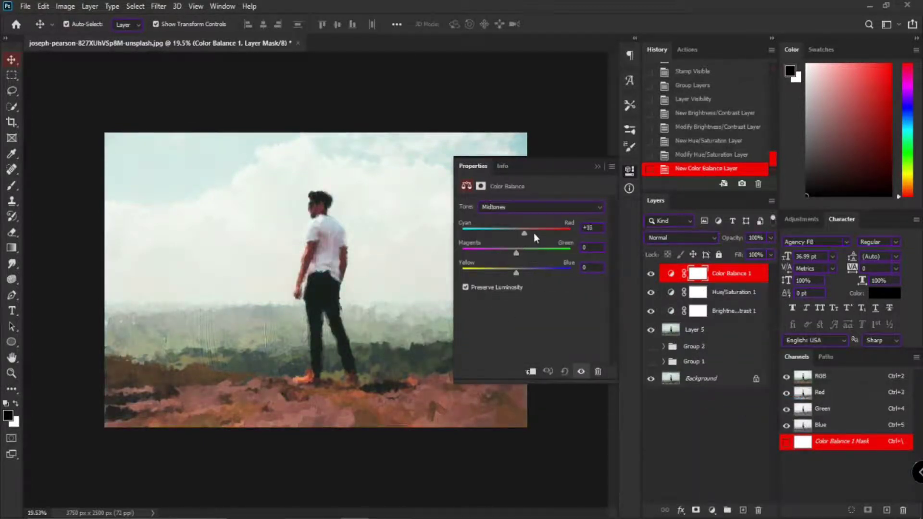
left_click_drag(533, 233, 519, 277)
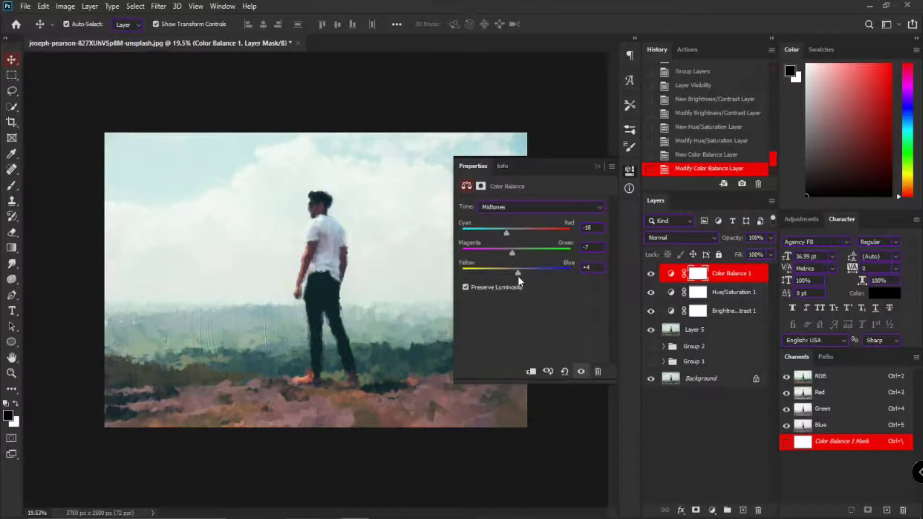
left_click(597, 166)
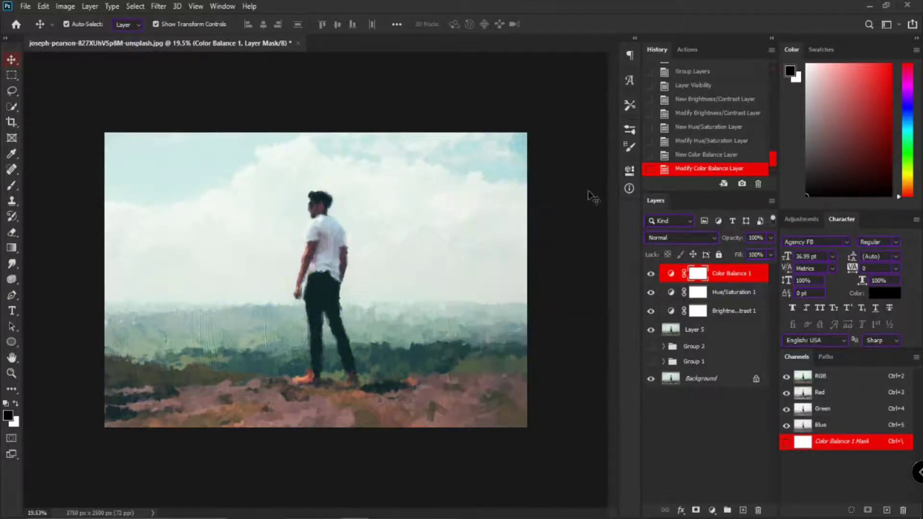
- Stamp the visible layers onto a new layer and, in the Camera Raw Filter, set exposure -0.15, highlights -9 and shadows -12
key("ctrl+shift+alt+e")
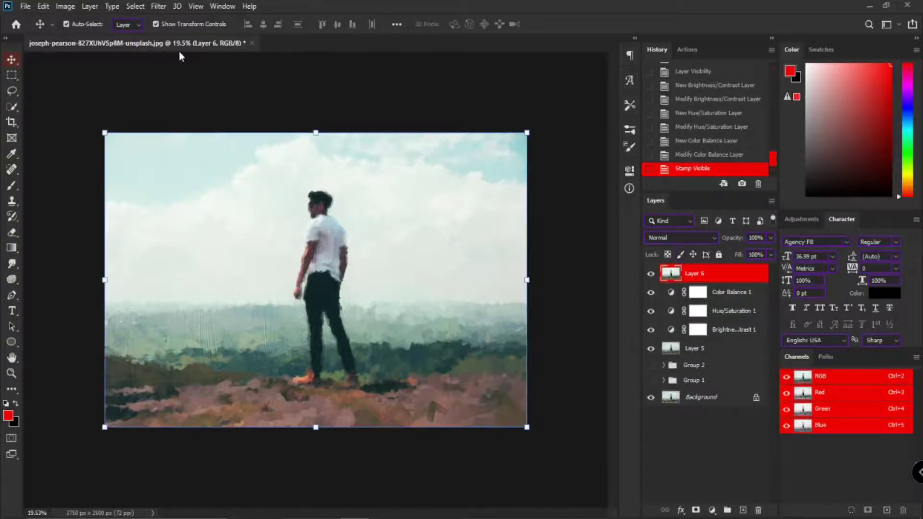
left_click(158, 6)
left_click(179, 79)
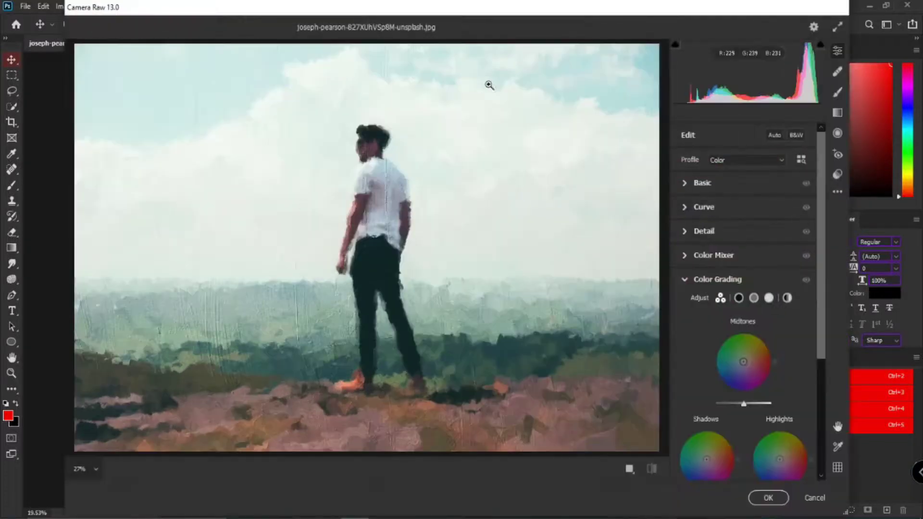
left_click(688, 187)
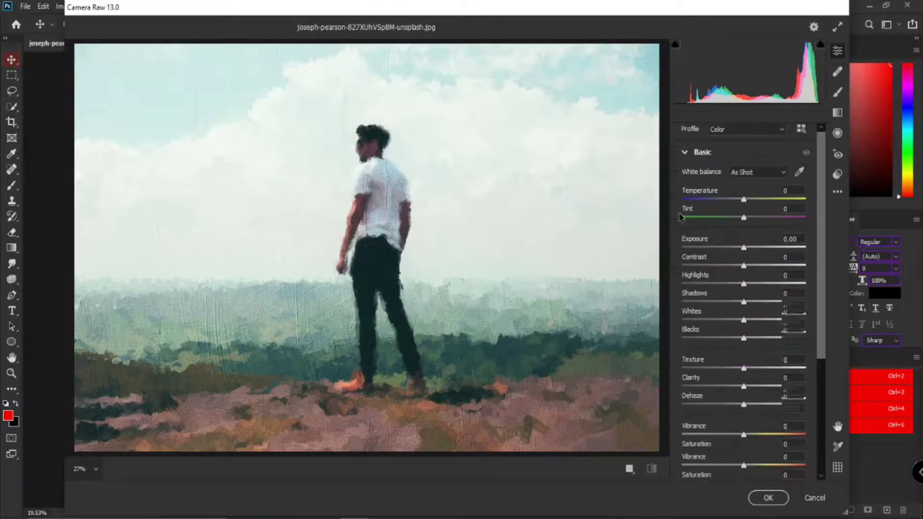
left_click(738, 247)
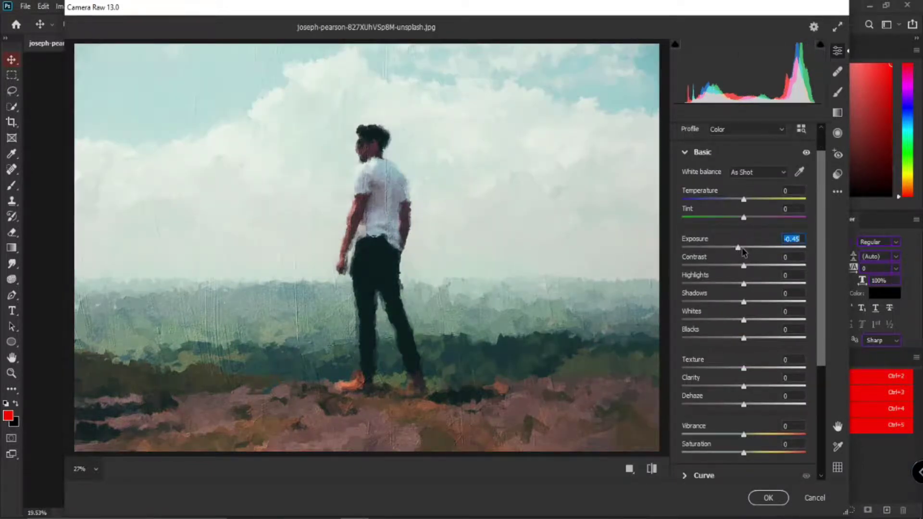
left_click(742, 249)
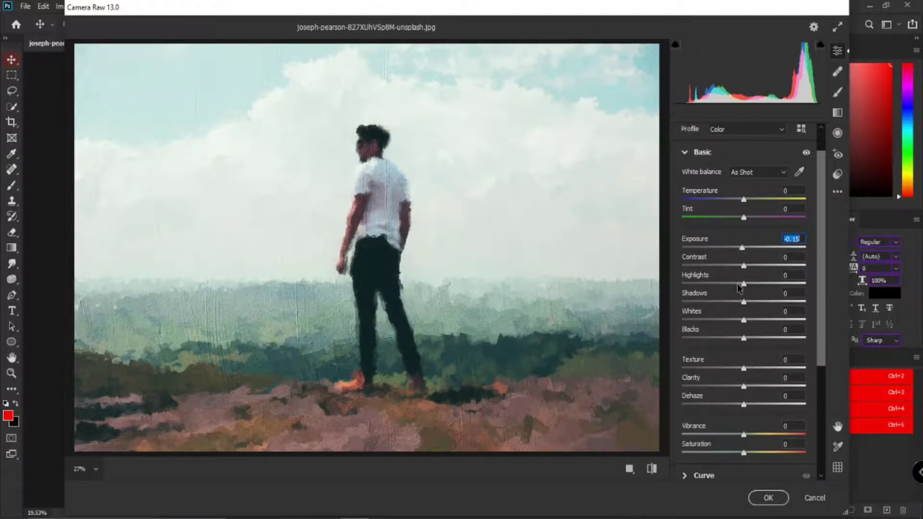
left_click(737, 284)
left_click(736, 301)
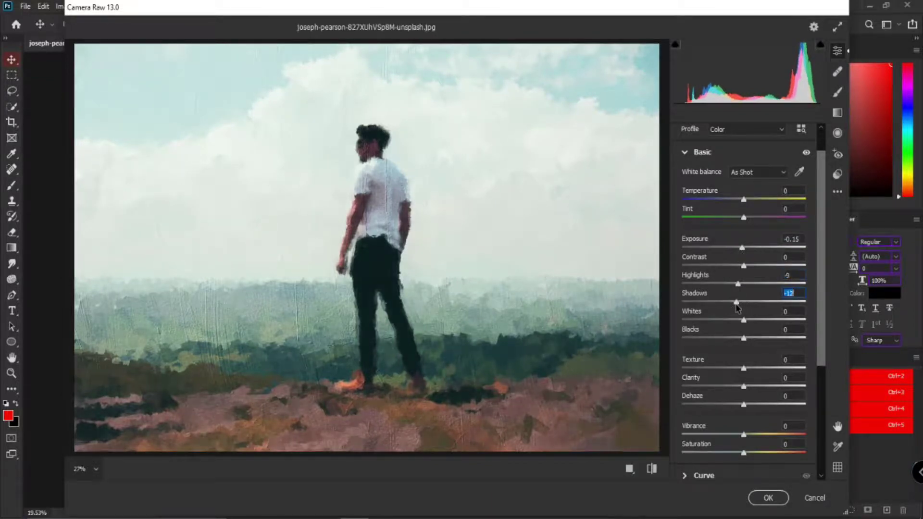
- In Color Grading, raise the luminance of shadows to about 37, midtones to 31 and highlights to 31, and apply the Camera Raw Filter
scroll(742, 427, "down", 5)
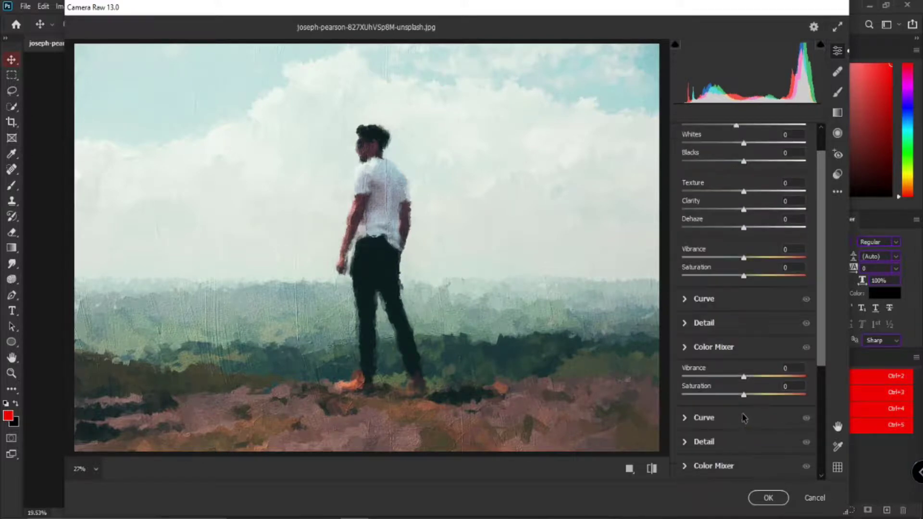
left_click(708, 358)
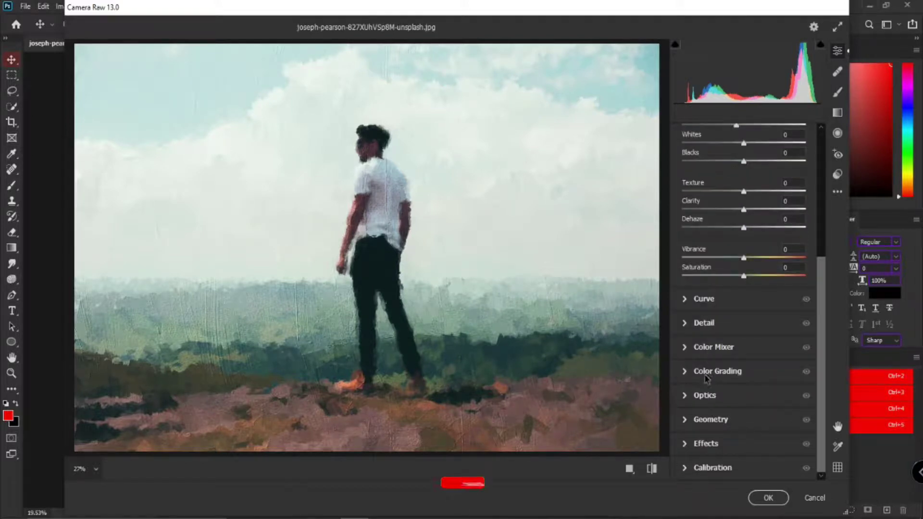
scroll(707, 379, "down", 5)
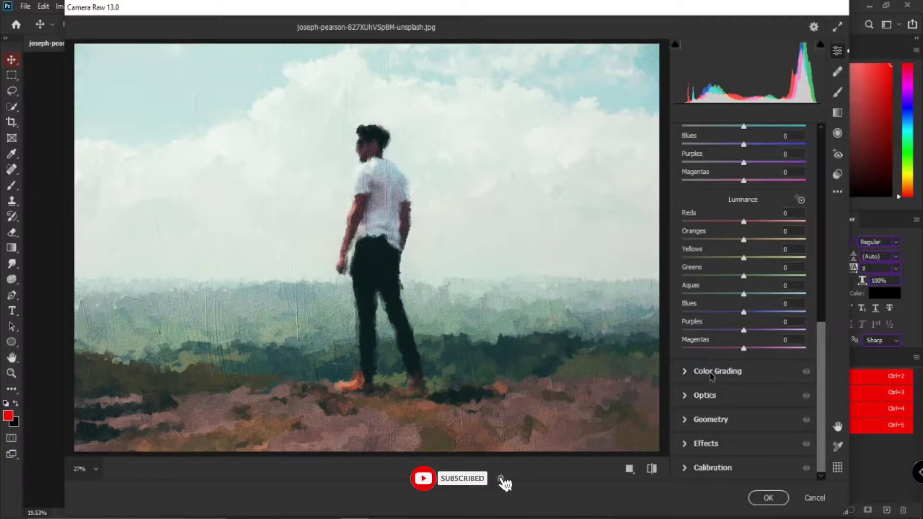
left_click(710, 371)
left_click_drag(711, 390, 721, 390)
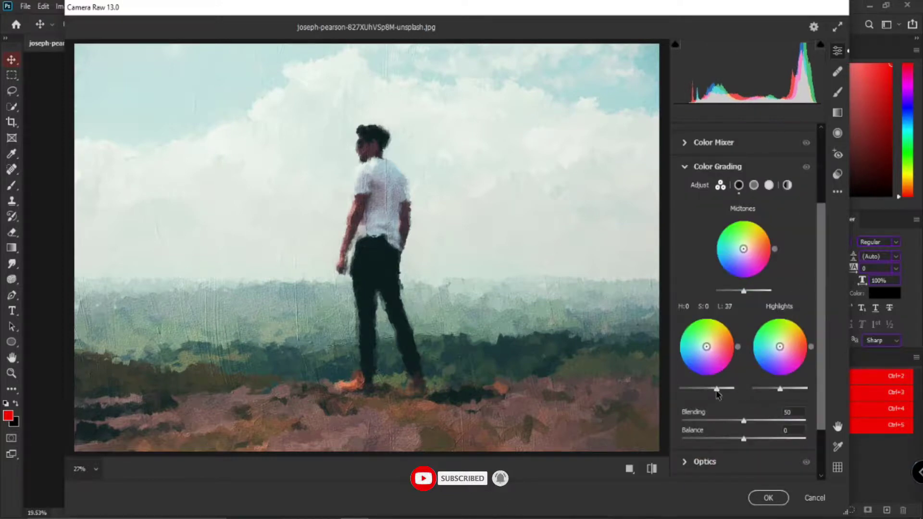
left_click_drag(743, 291, 750, 291)
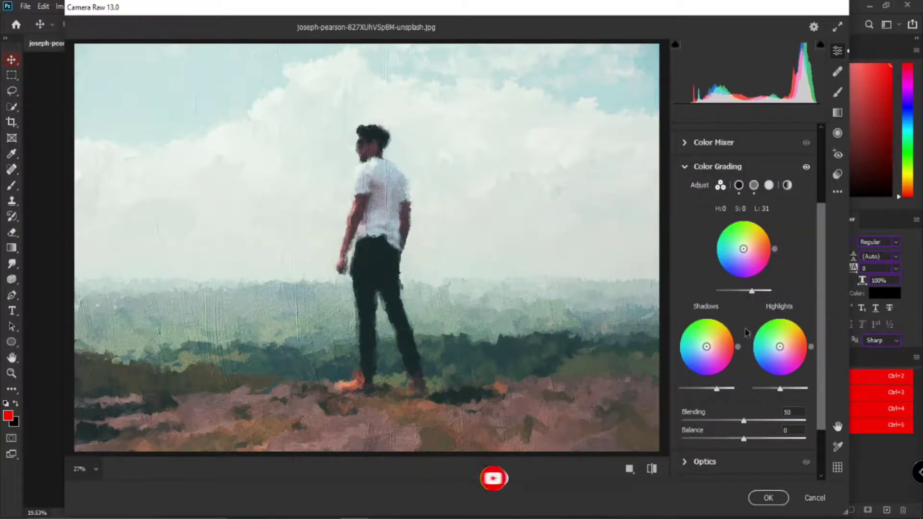
left_click_drag(782, 389, 789, 389)
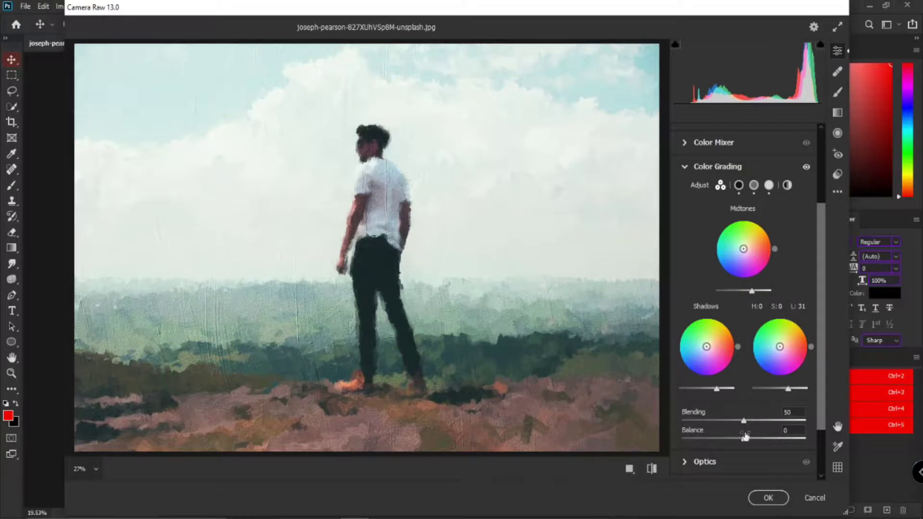
left_click(768, 498)
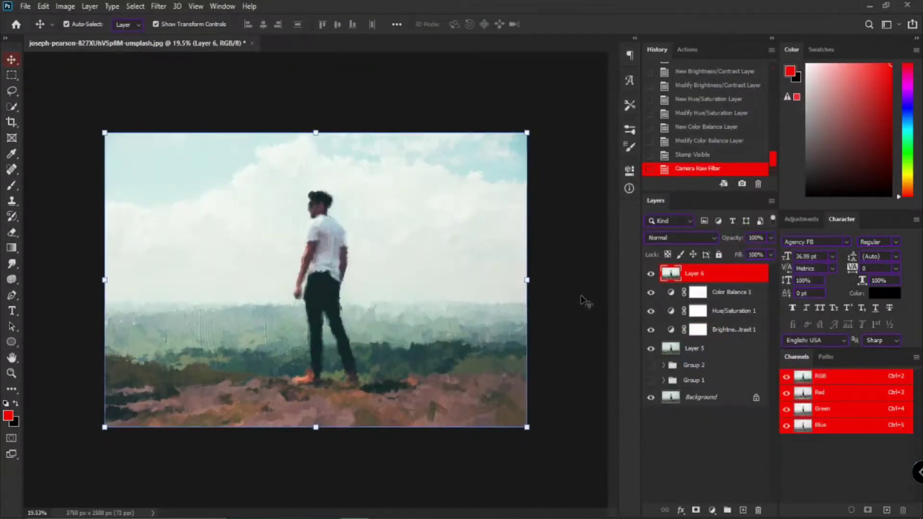
- Examine the graded painting's brush strokes and embossed texture on the man and the ground up close
scroll(337, 211, "up", 13)
scroll(313, 147, "down", 14)
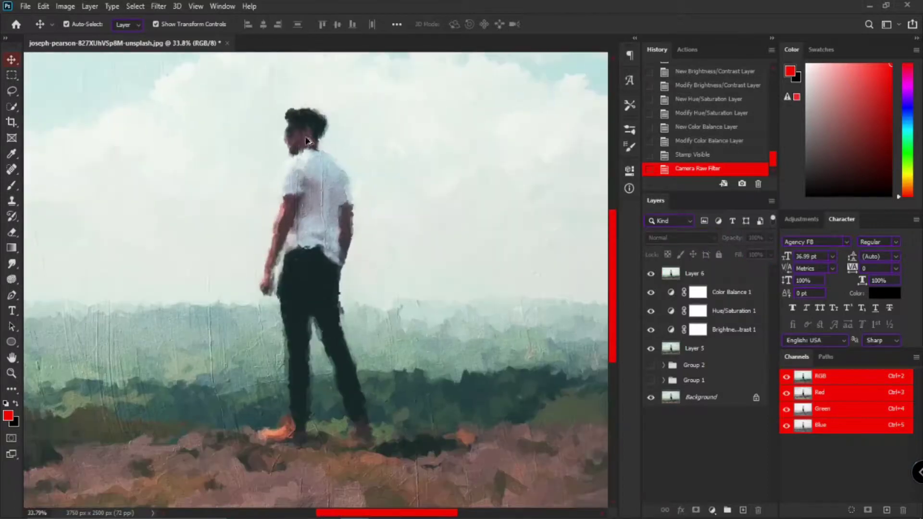
scroll(313, 145, "up", 2)
scroll(314, 151, "up", 1)
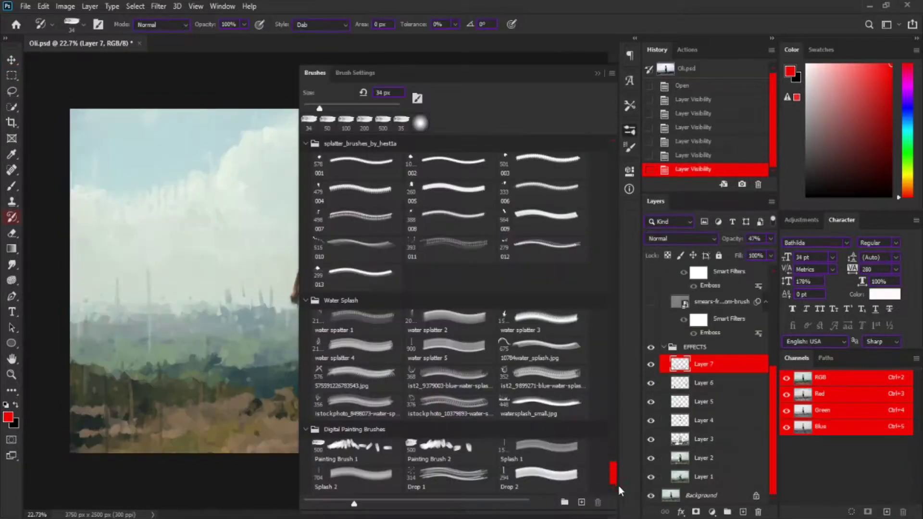
- Try vertical streaks on Layer 7 with the Art History Brush and Splash 1 brush, and delete those history states
left_click(572, 454)
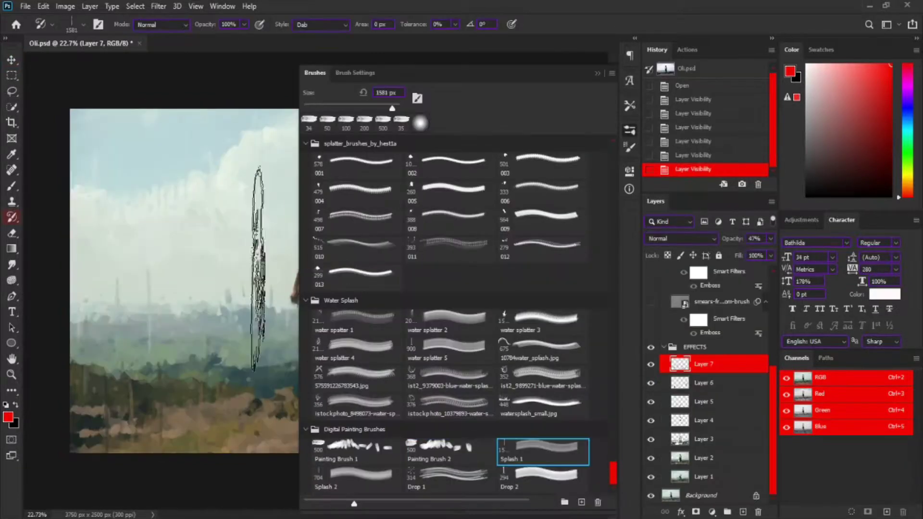
left_click(197, 248)
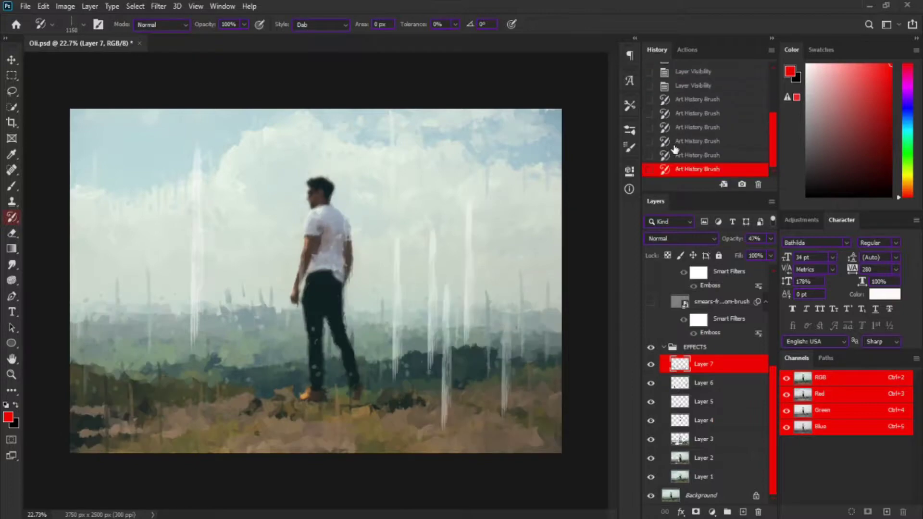
left_click(696, 96)
left_click(758, 184)
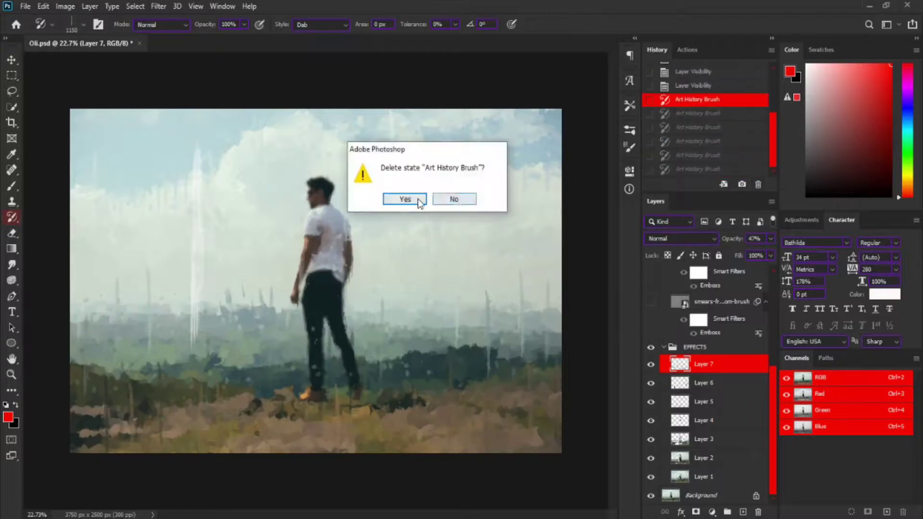
left_click(412, 198)
left_click(629, 144)
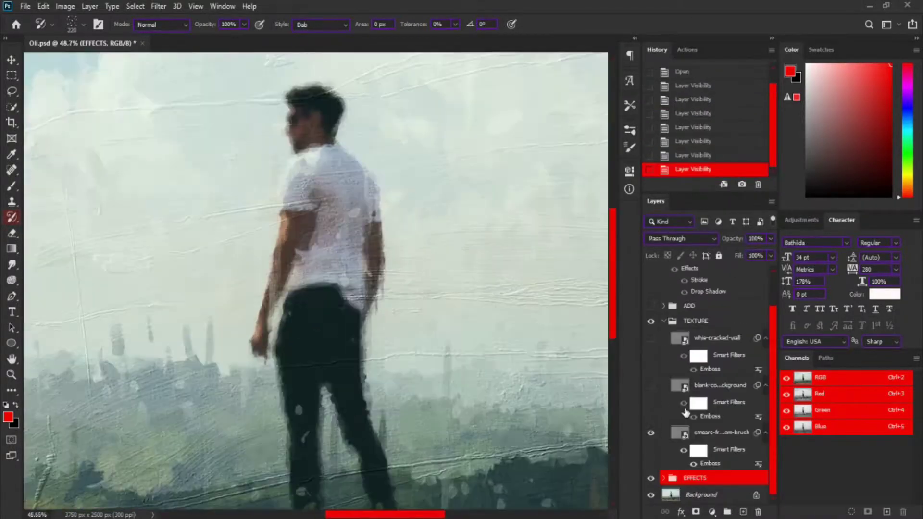
- Make the ADD group, the framed Layer 9 and the signature text layer visible over the painting
left_click(653, 347)
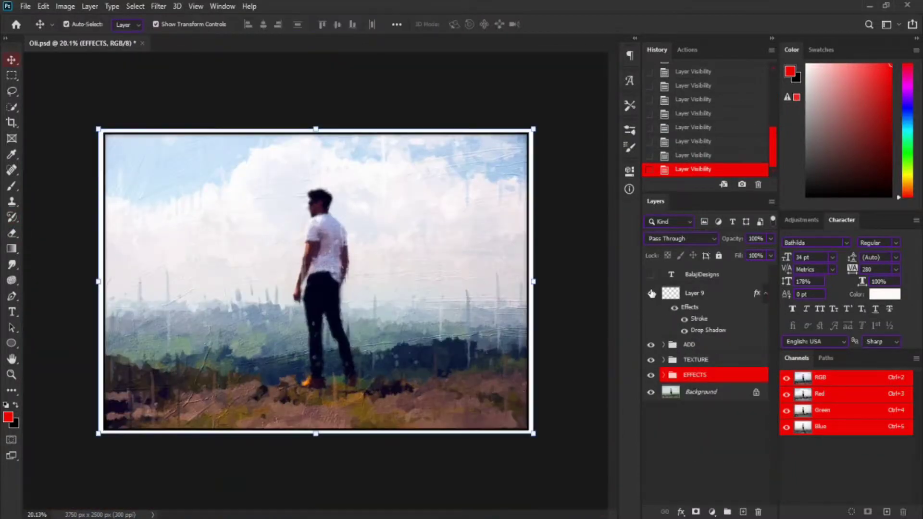
left_click(651, 274)
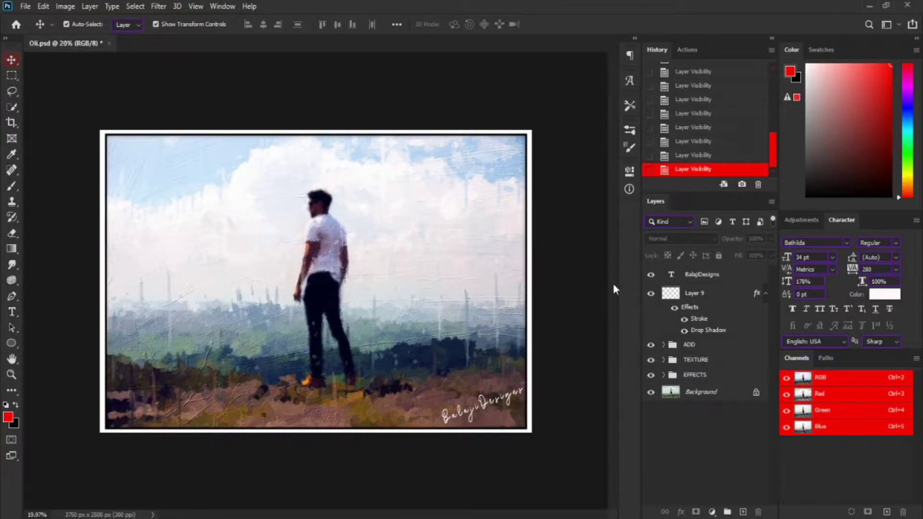
key("ctrl+0")
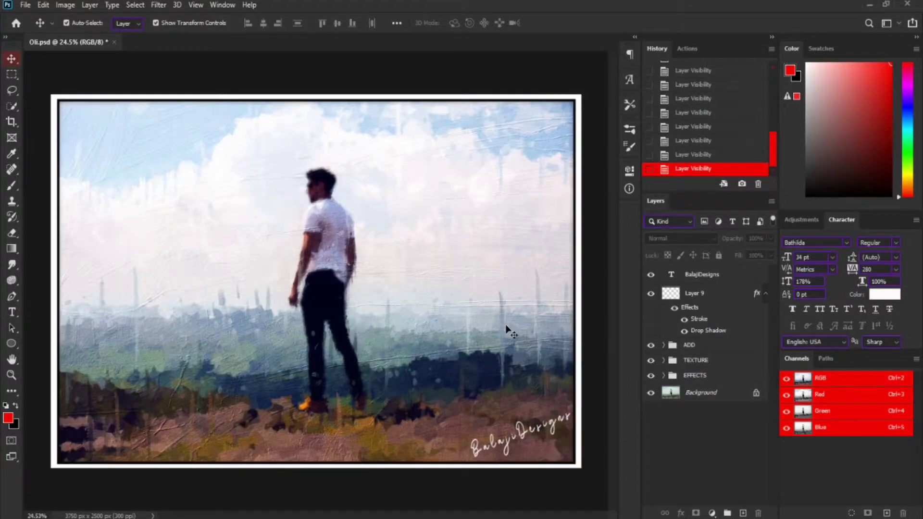